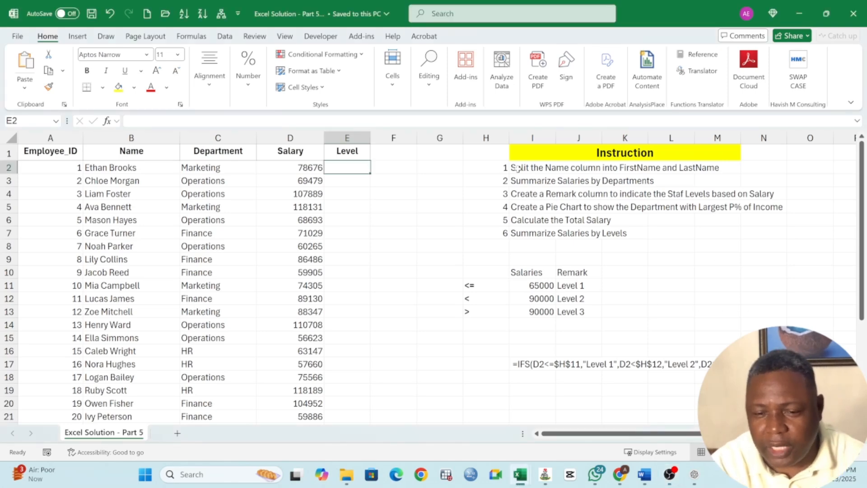
click(550, 171)
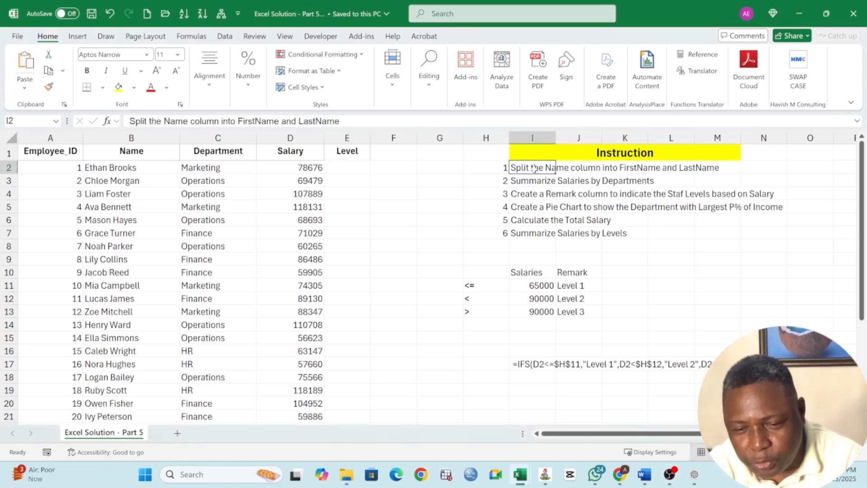
click(646, 170)
click(702, 170)
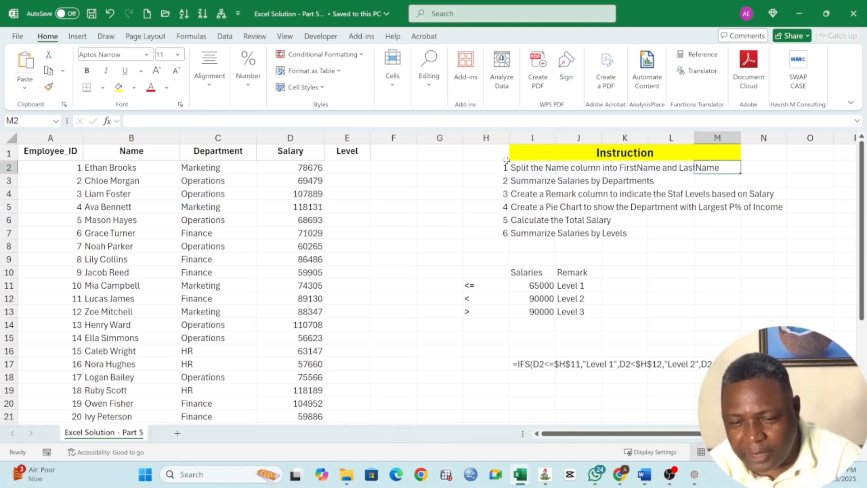
click(528, 179)
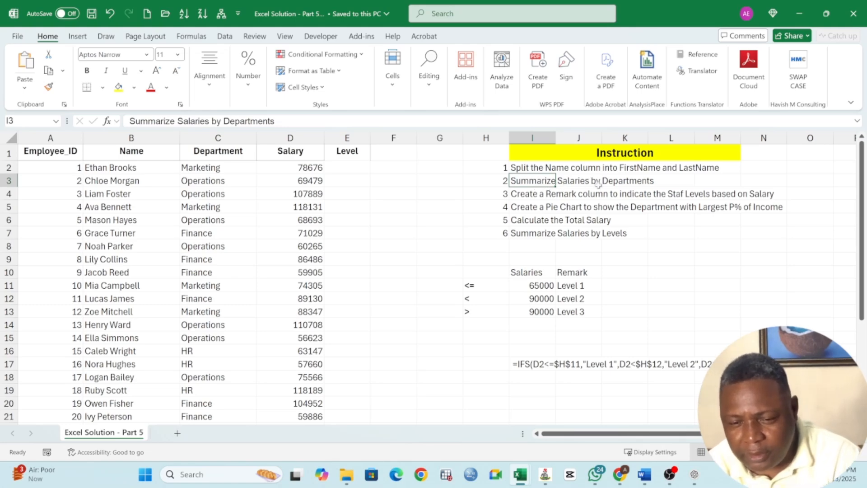
Correct the misspelled "Staf" to "Staff" in the third instruction in cell I4.
click(531, 199)
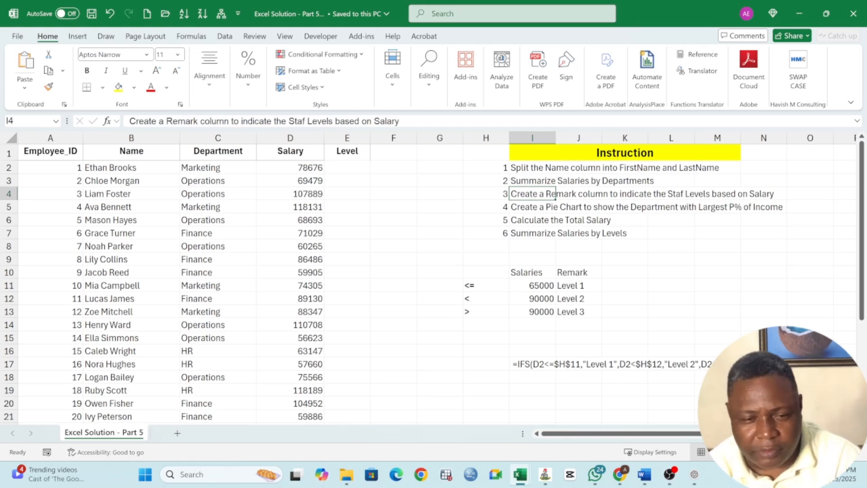
double_click(555, 194)
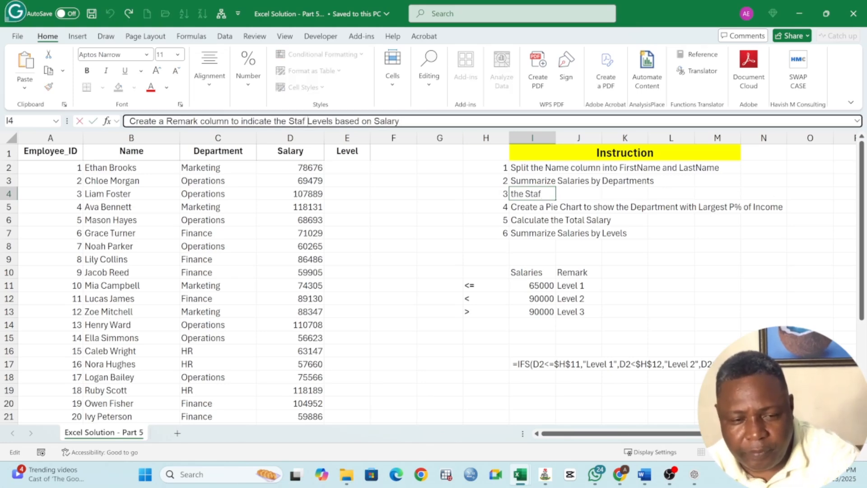
text(f)
click(543, 218)
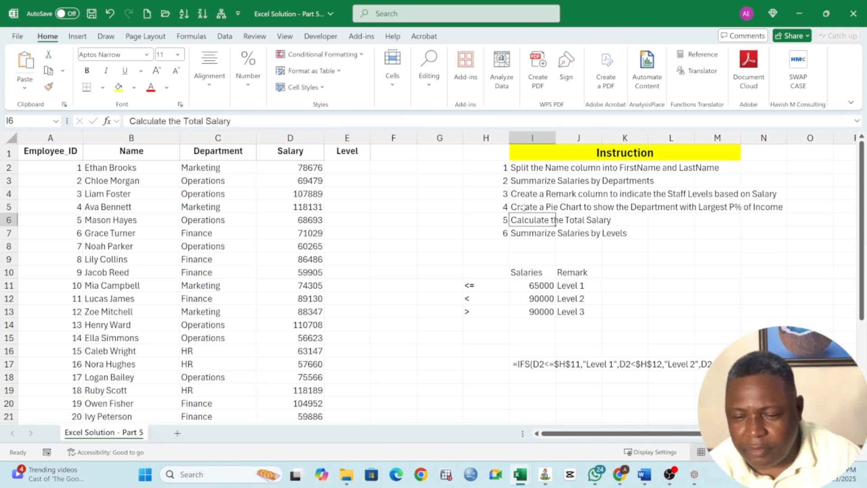
Make the salary-level criteria table in H10:J13 bold.
click(523, 207)
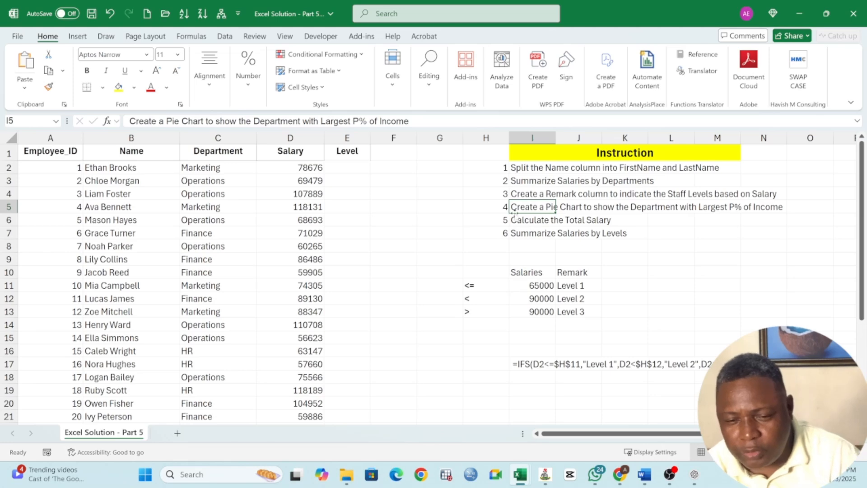
drag(479, 271, 582, 312)
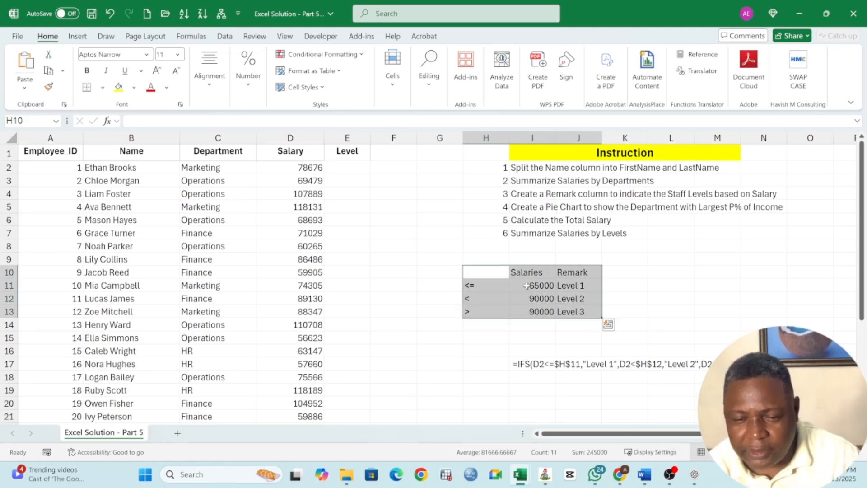
click(87, 71)
click(538, 285)
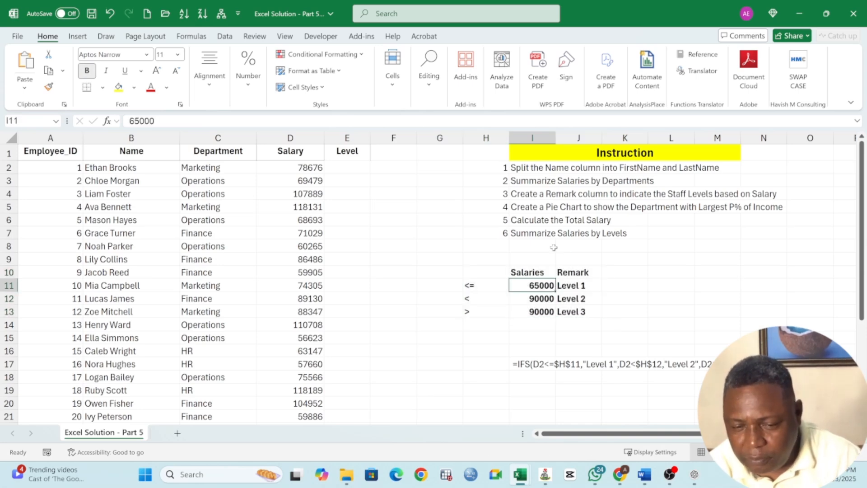
Review the instructions on the pie chart, total salary and salaries by level, together with the remarks and comparison operators in the criteria table.
click(532, 209)
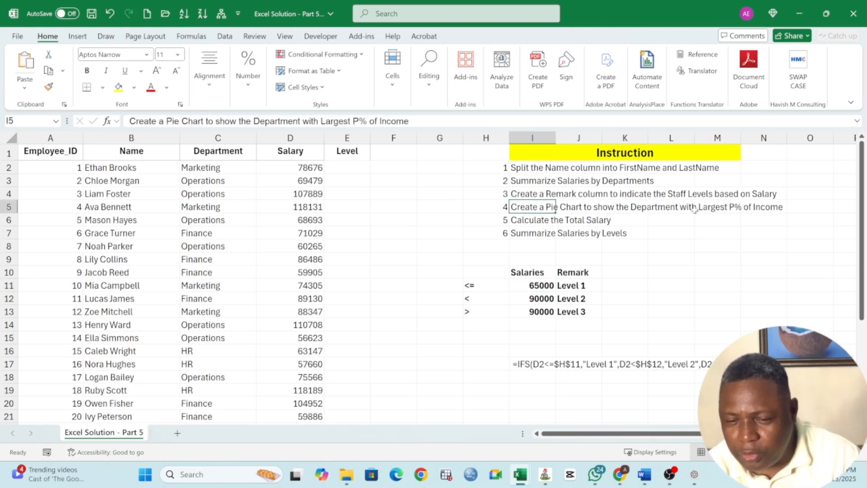
click(769, 209)
click(532, 208)
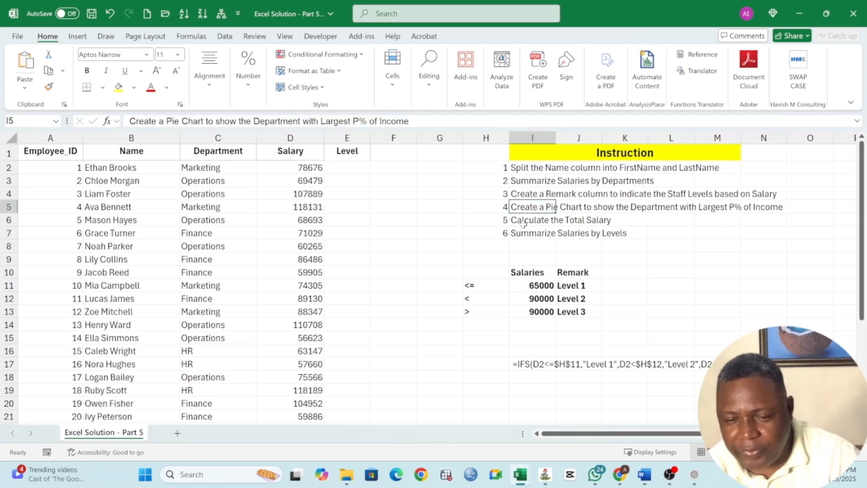
click(524, 222)
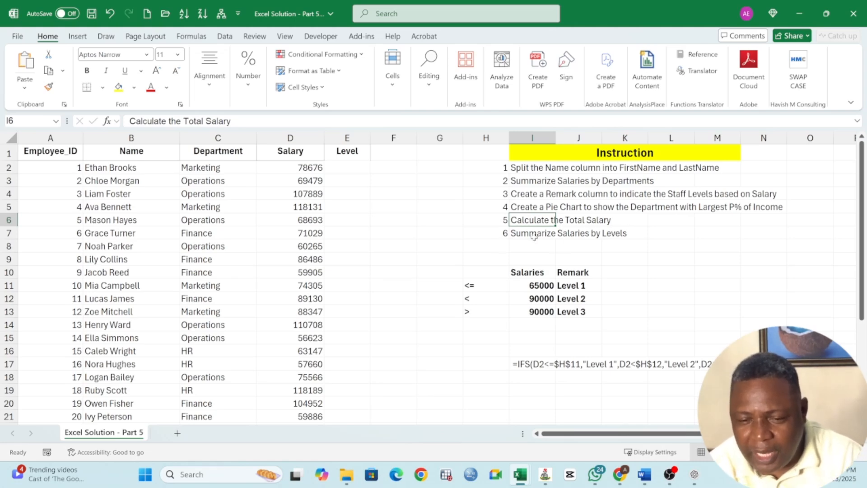
click(535, 234)
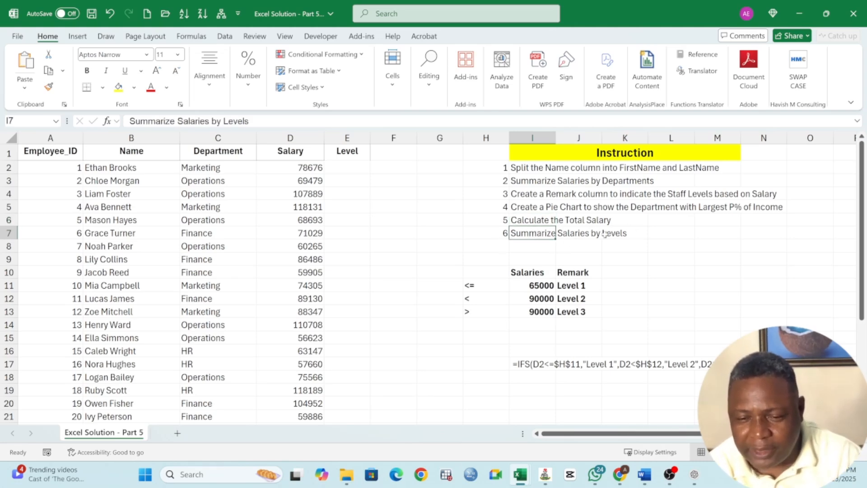
drag(579, 286, 579, 311)
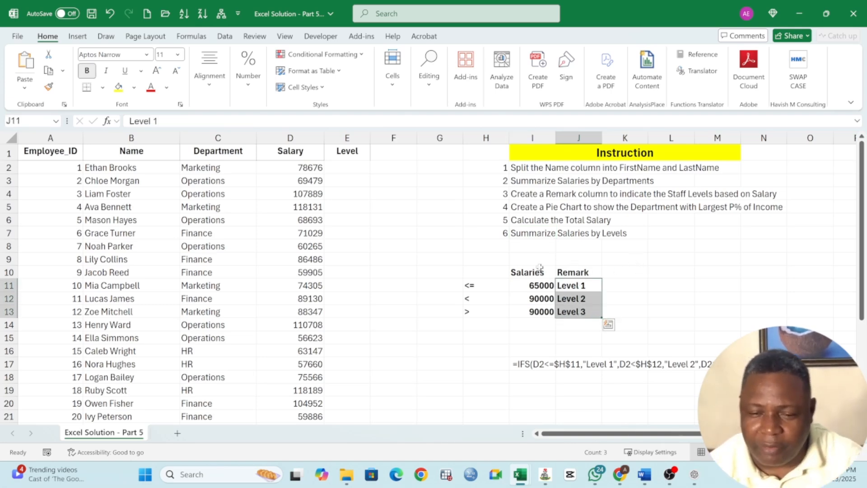
click(484, 298)
click(483, 287)
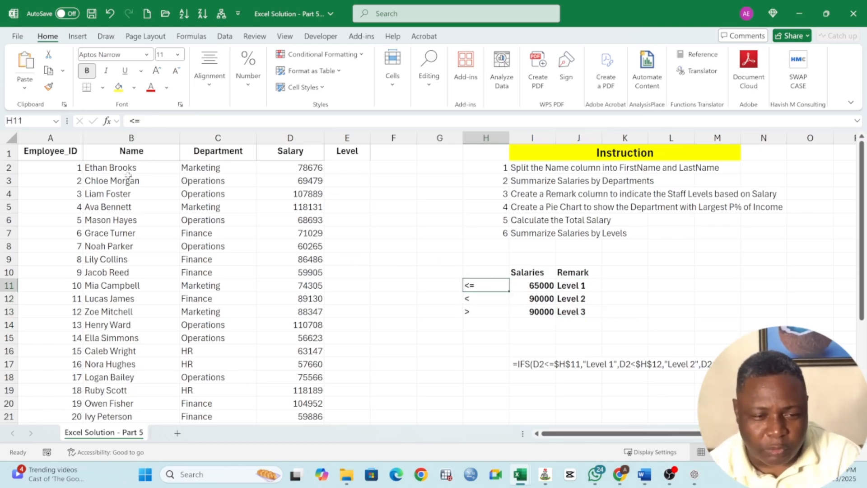
Insert a blank column between the Name and Department columns.
drag(130, 169, 131, 366)
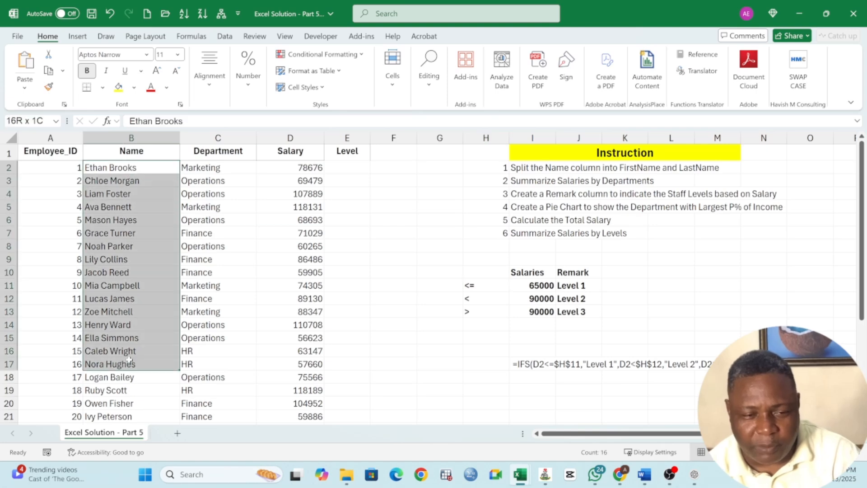
click(140, 151)
click(195, 139)
right_click(193, 138)
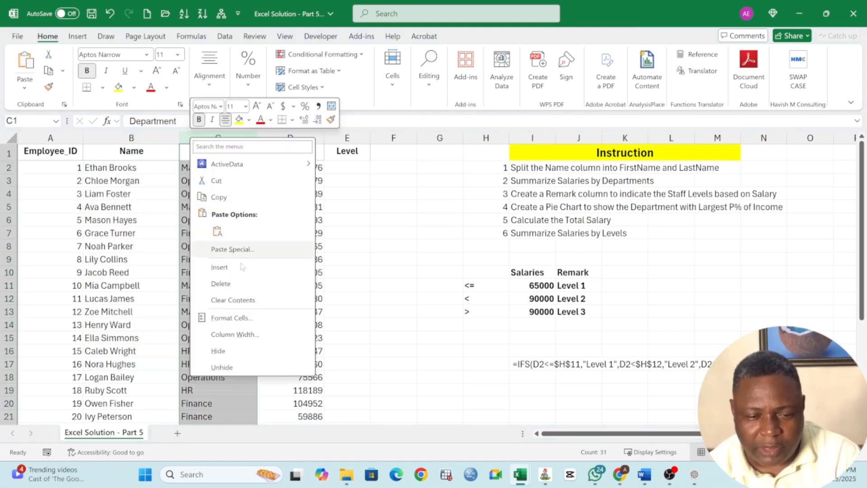
click(220, 268)
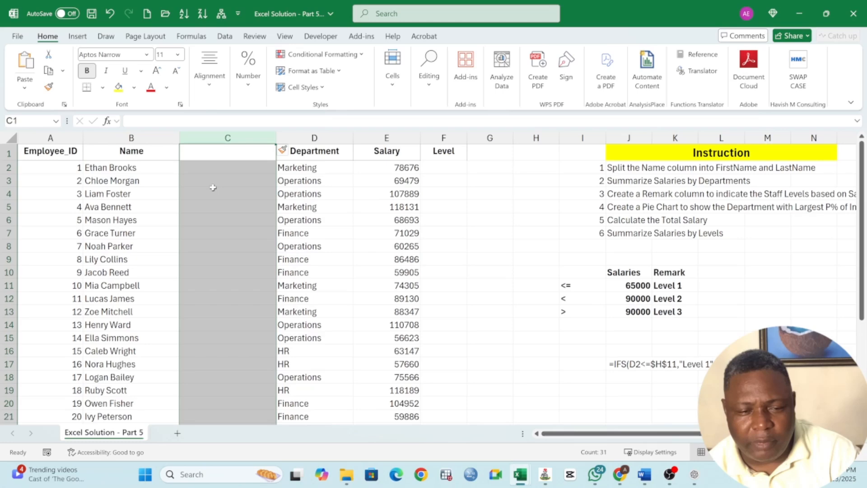
click(220, 153)
Split all full names under the Name header into columns B and C with Text to Columns, as delimited data with Space as an added delimiter.
drag(121, 164, 251, 166)
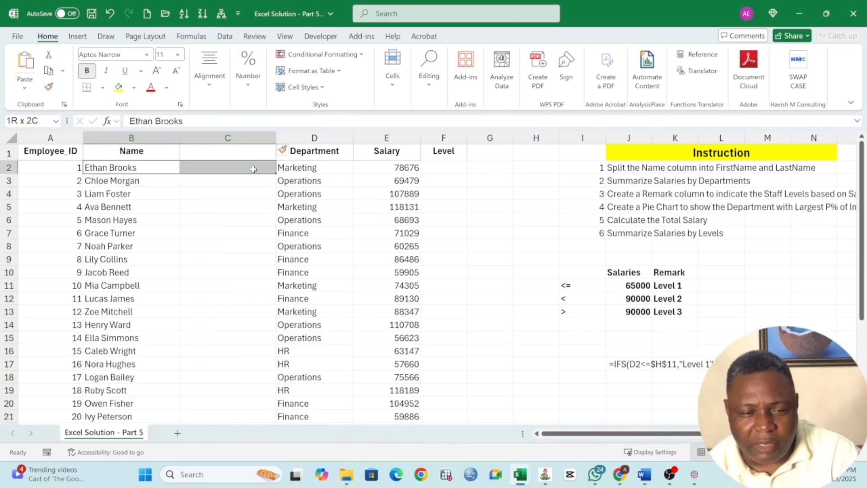
click(221, 166)
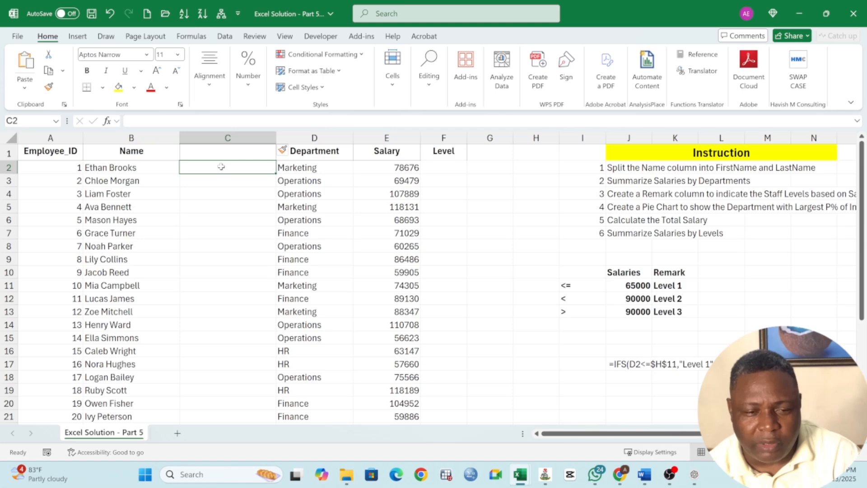
click(125, 171)
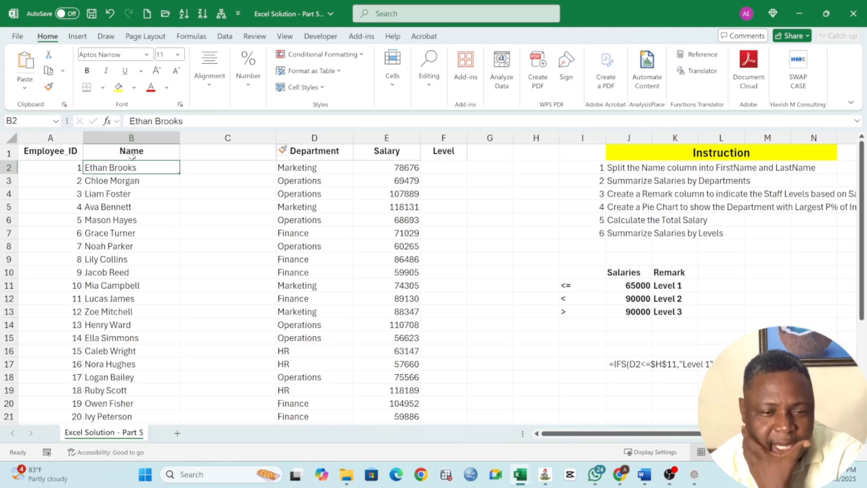
drag(131, 166, 120, 405)
scroll(116, 230, up, 4)
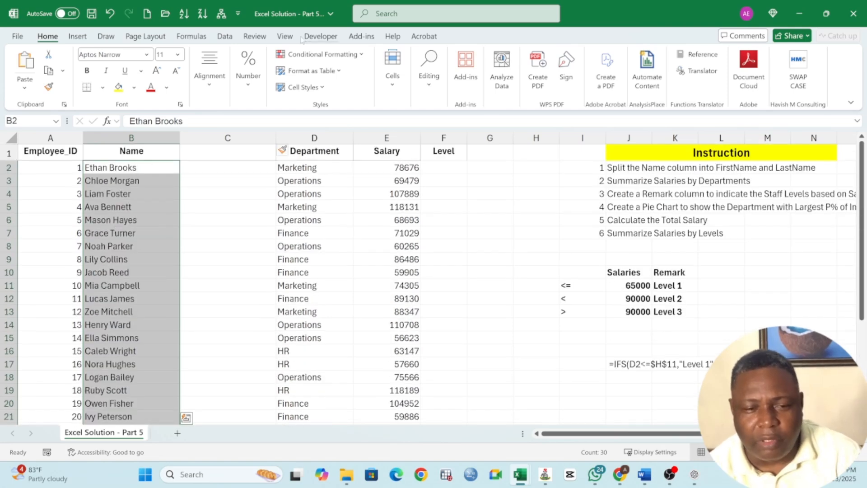
click(224, 36)
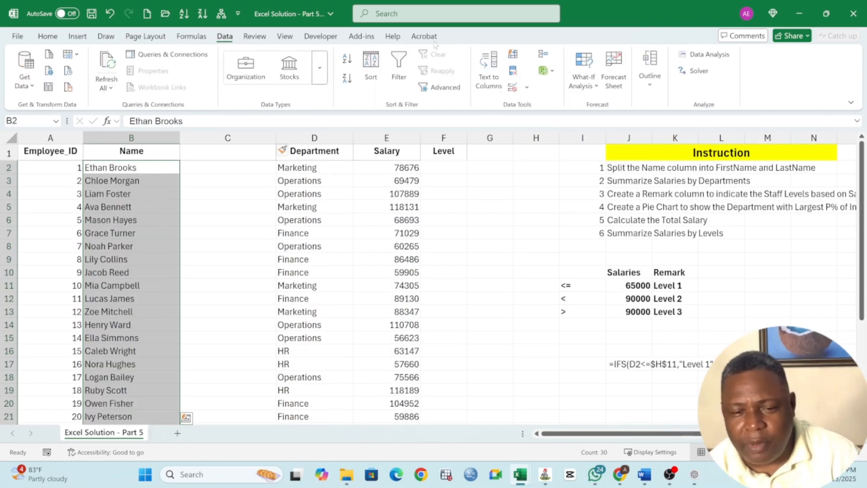
click(484, 78)
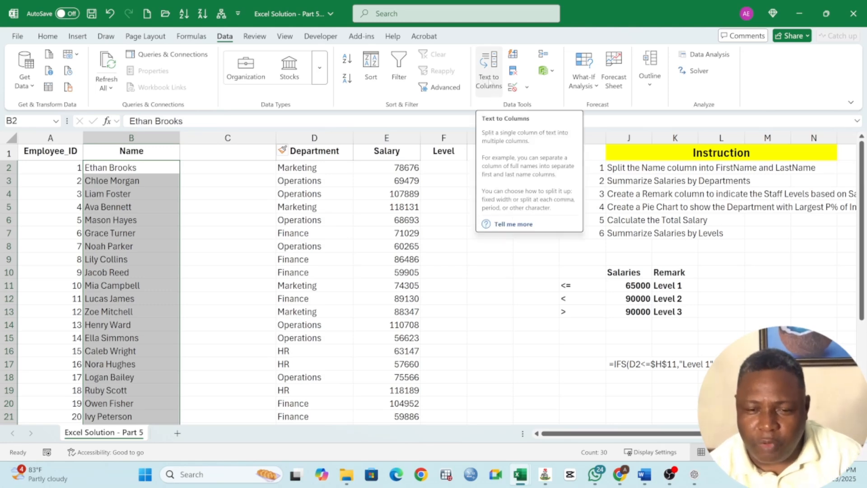
click(489, 83)
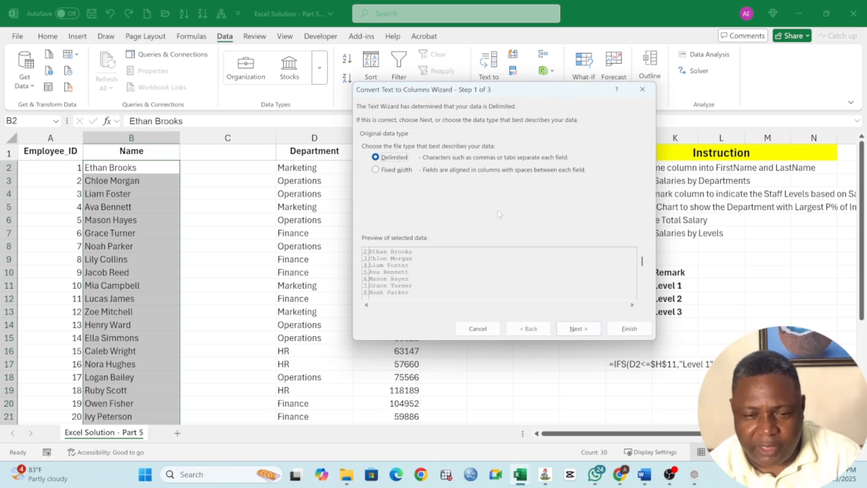
click(573, 329)
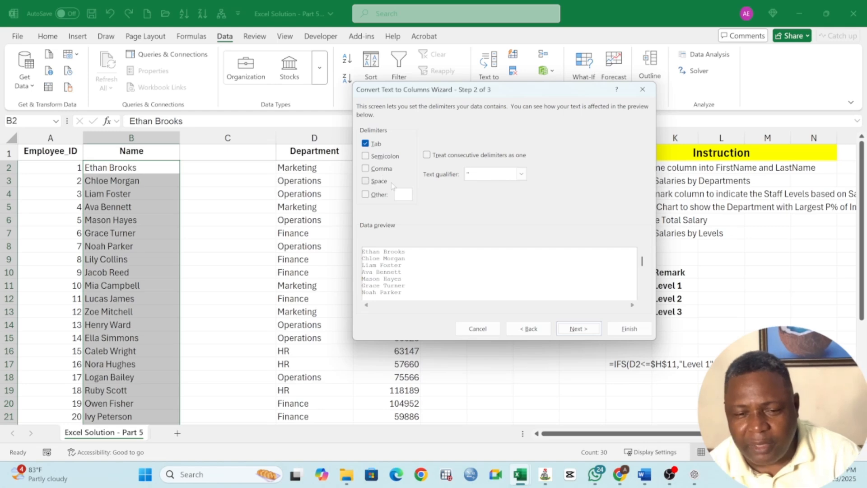
click(366, 182)
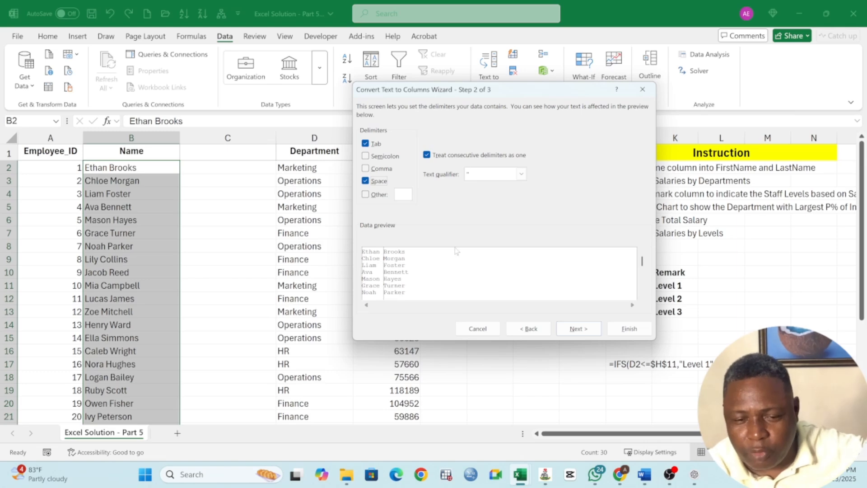
click(628, 329)
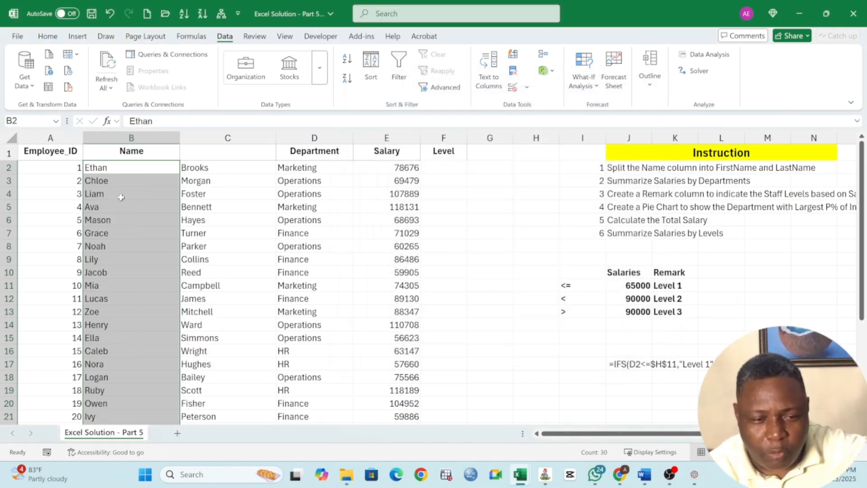
Rename the header in B1 to "FirstName".
click(130, 172)
click(201, 167)
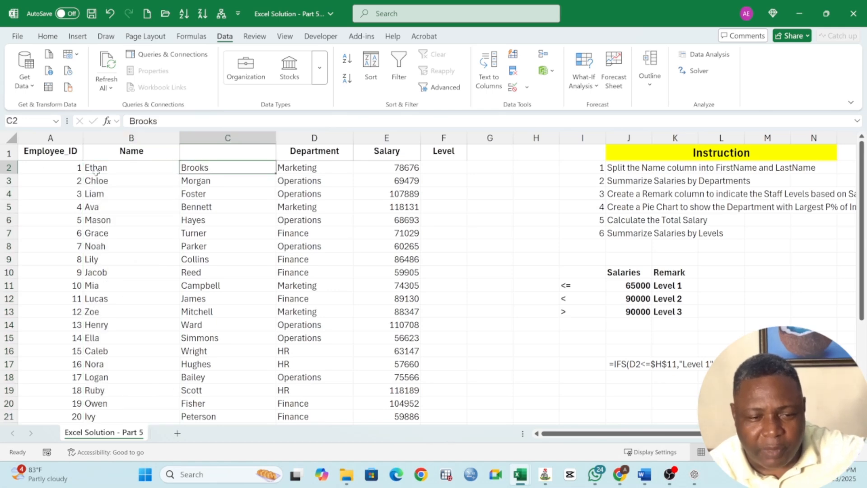
click(113, 170)
click(208, 170)
click(143, 150)
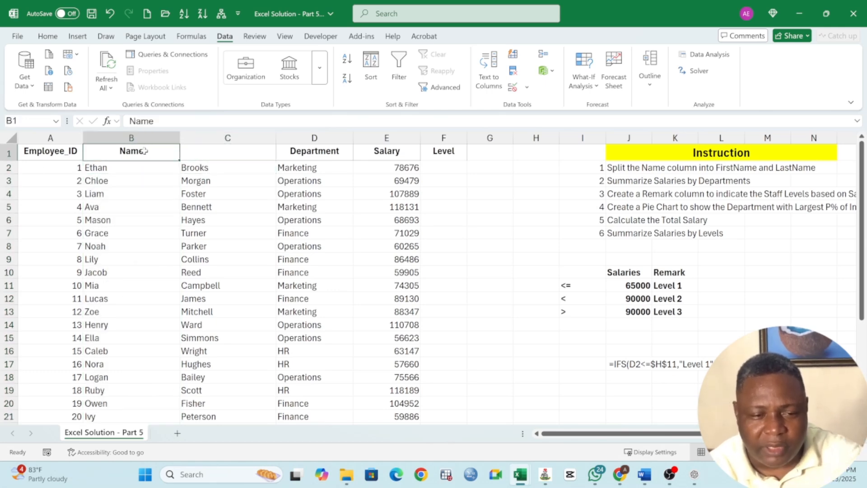
click(145, 121)
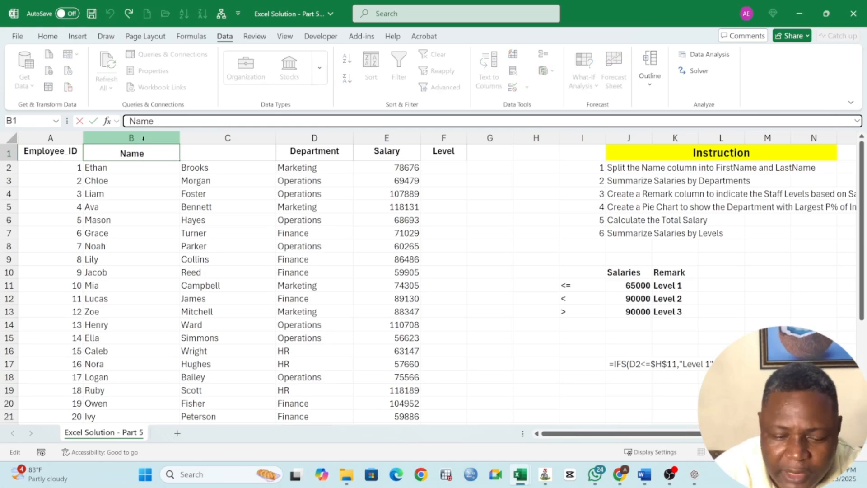
text(First)
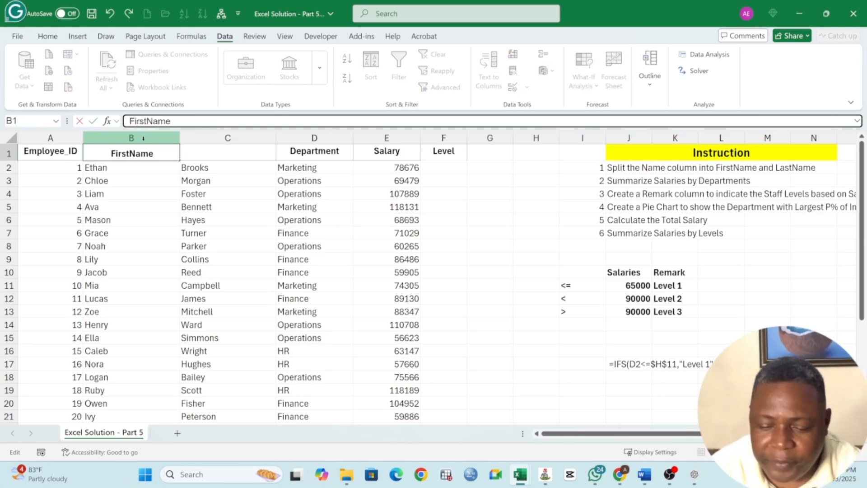
key(Return)
Enter "LastName" as the header in C1.
click(244, 152)
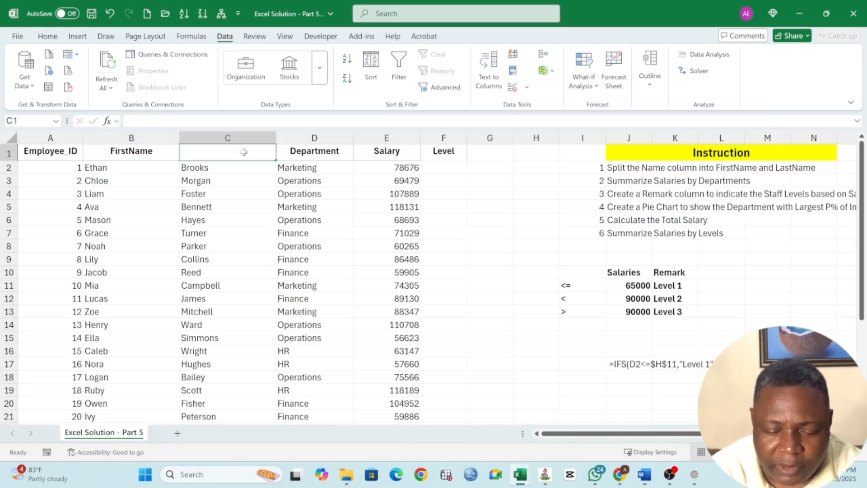
text(a)
key(BackSpace)
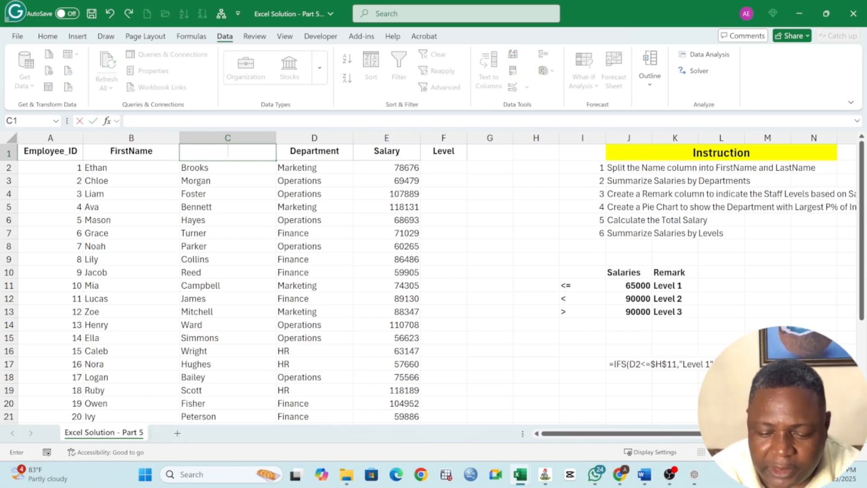
text(LastT)
key(BackSpace)
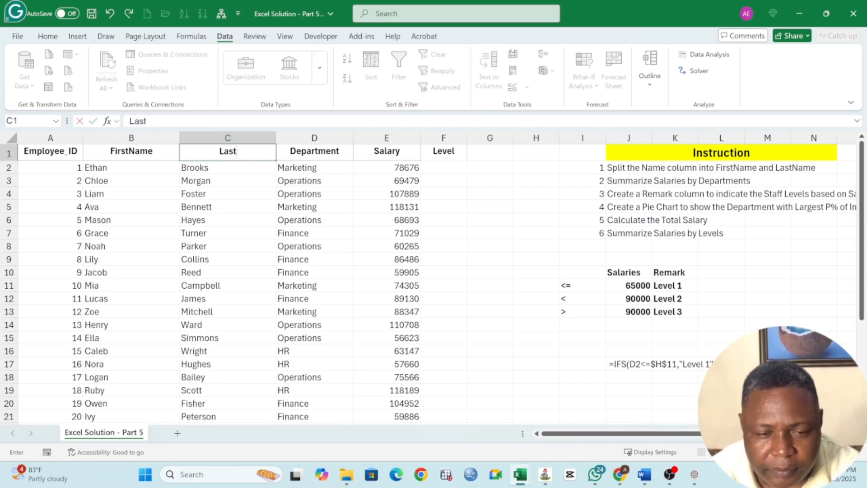
text(Name)
click(228, 177)
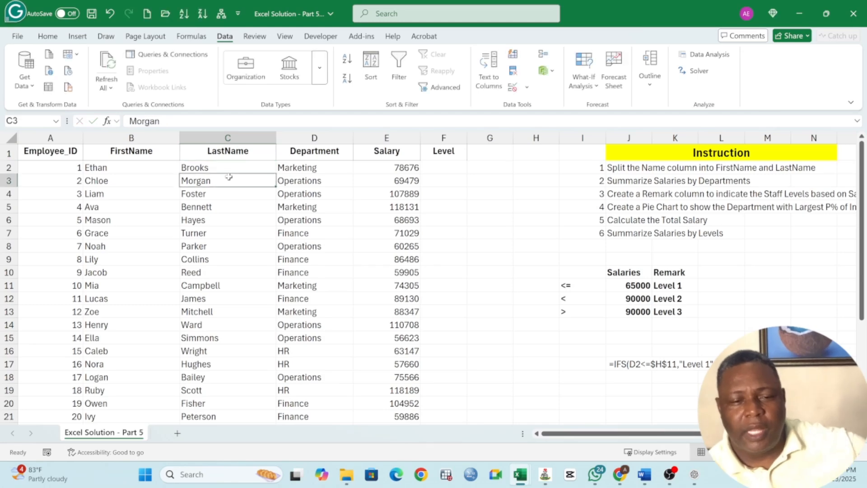
click(650, 168)
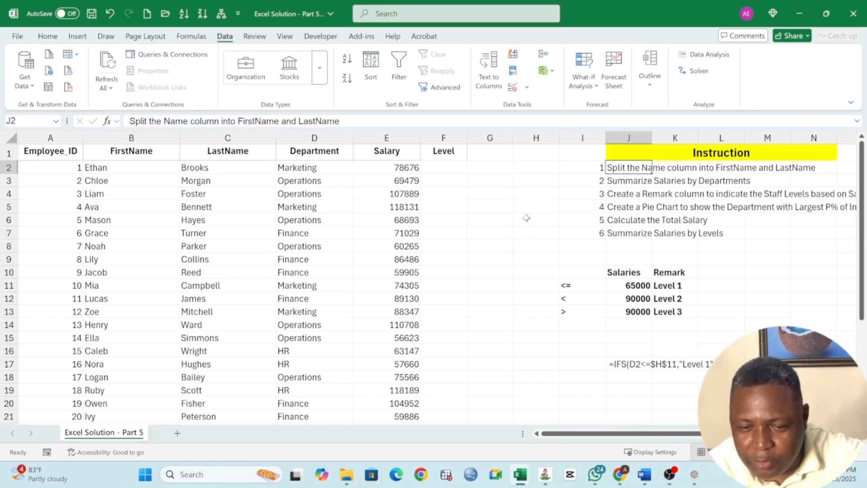
click(307, 169)
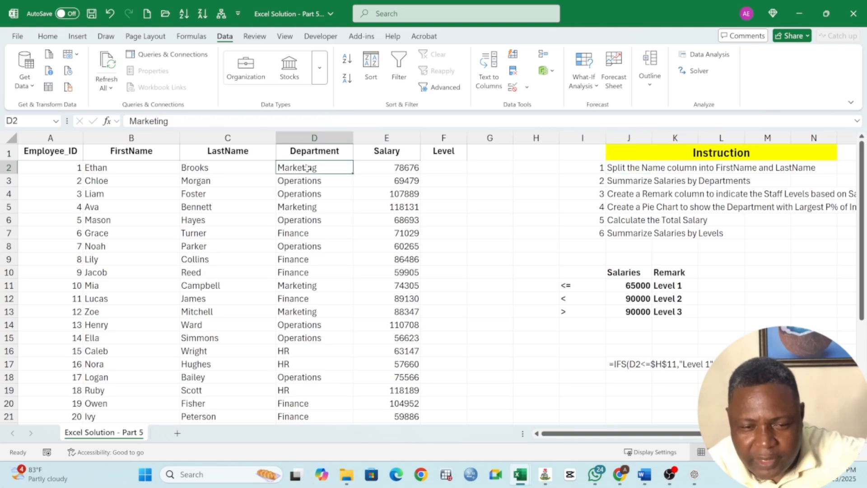
click(314, 151)
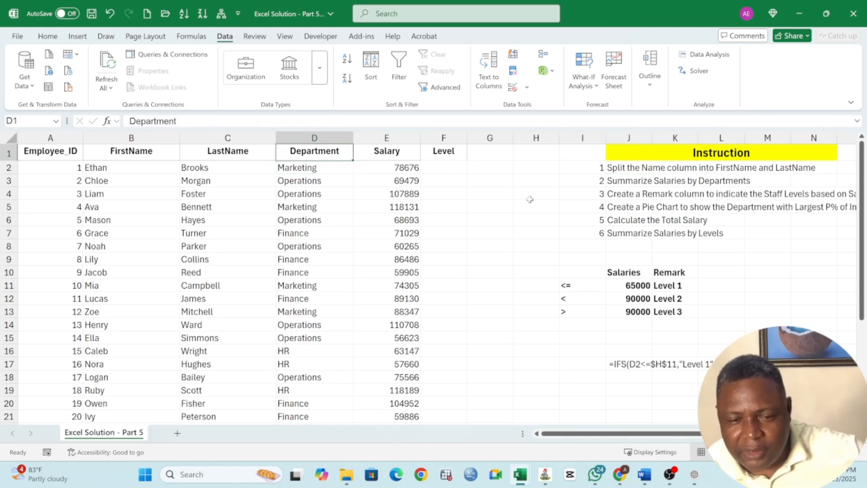
Insert two blank columns at H and I, between the Level column and the instruction block.
click(498, 181)
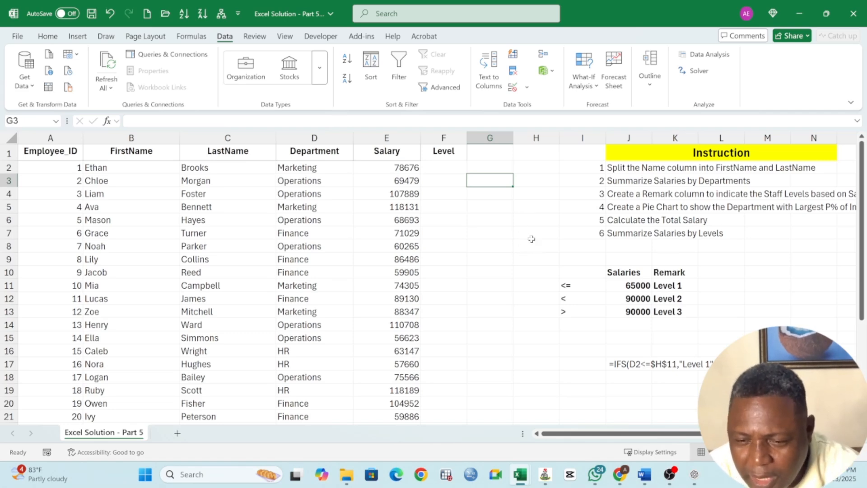
right_click(533, 146)
click(553, 268)
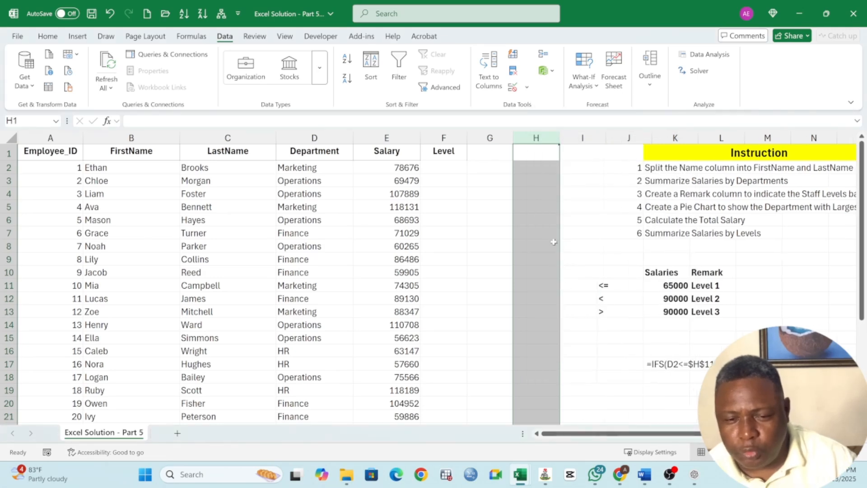
click(530, 185)
click(505, 183)
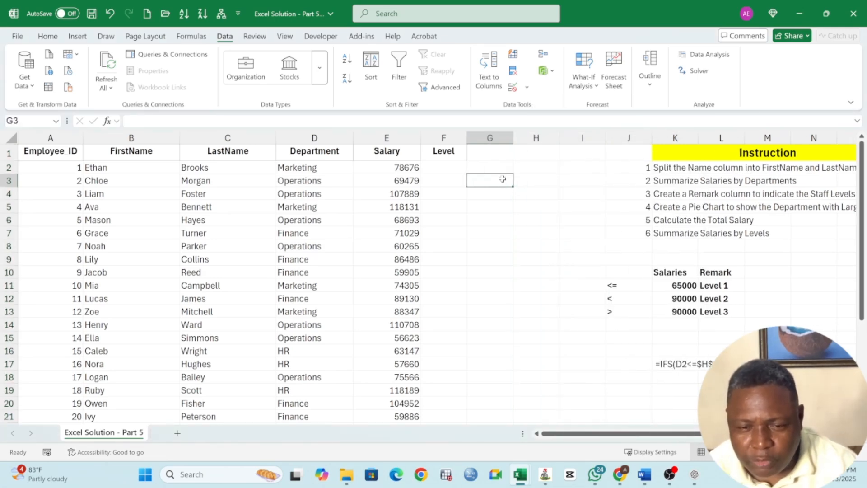
right_click(580, 138)
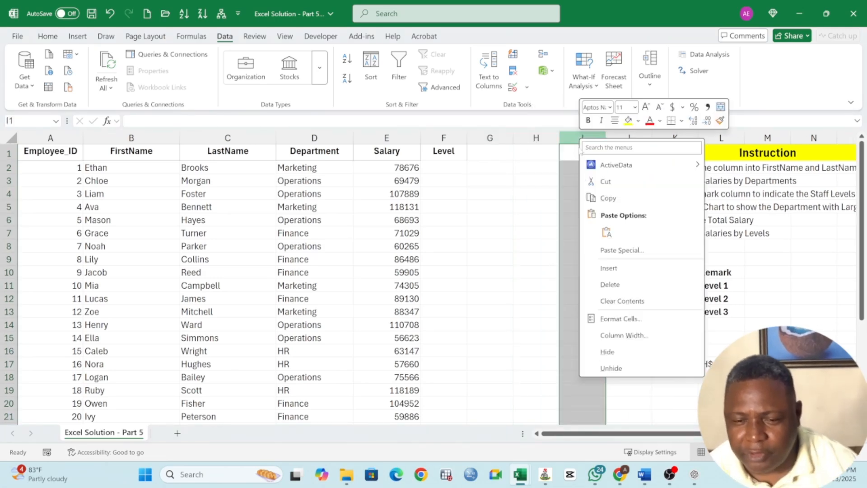
click(607, 268)
click(536, 192)
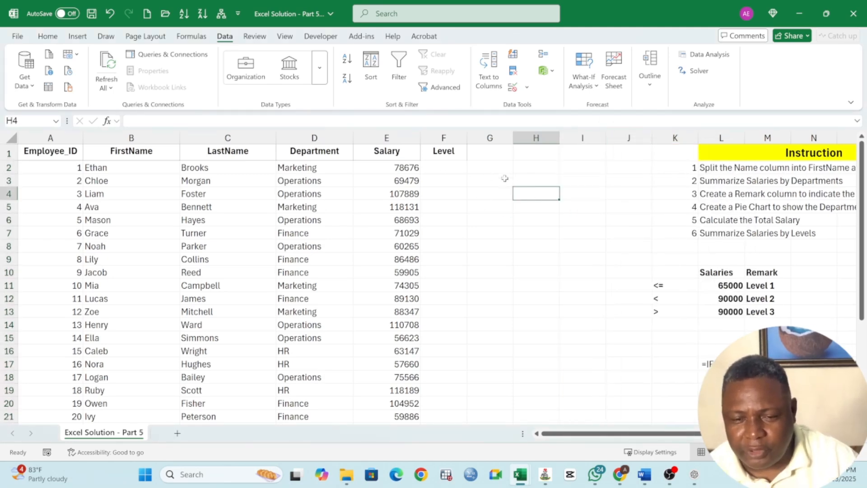
Start a GROUPBY formula in H1 with the Department column D:D as row fields and the Salary column E:E as values.
key(Up)
key(Up)
key(Up)
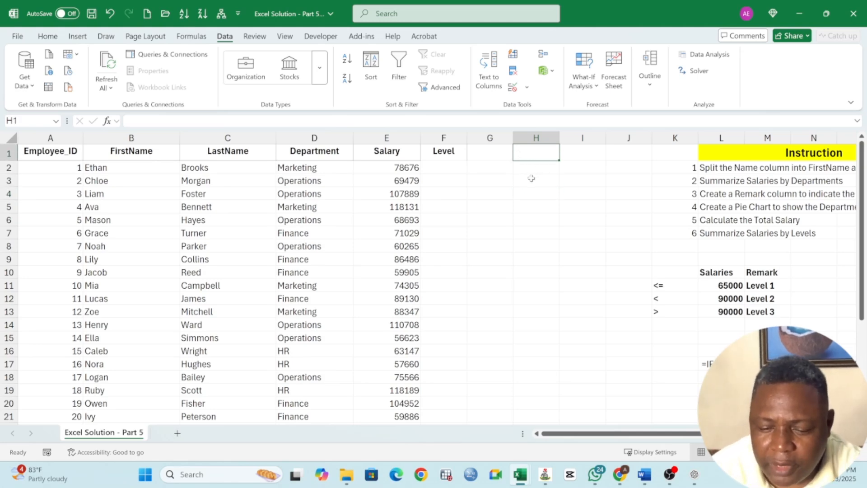
text(=g)
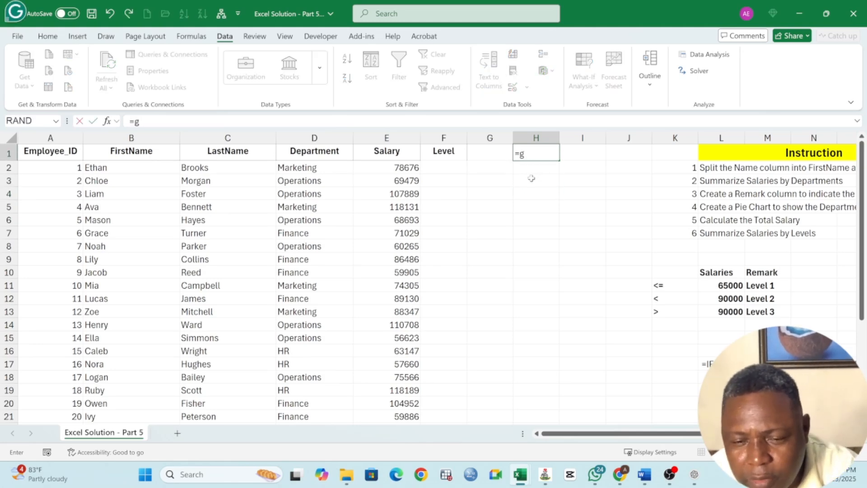
key(BackSpace)
text(GROUP)
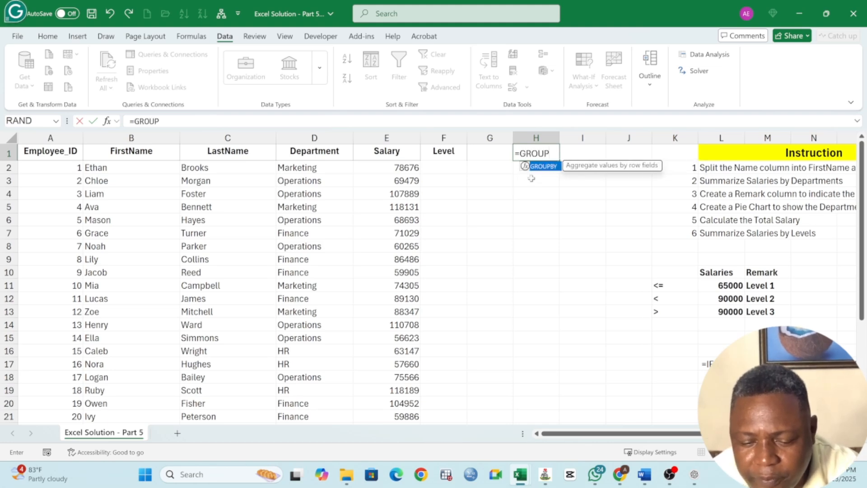
text(BY()
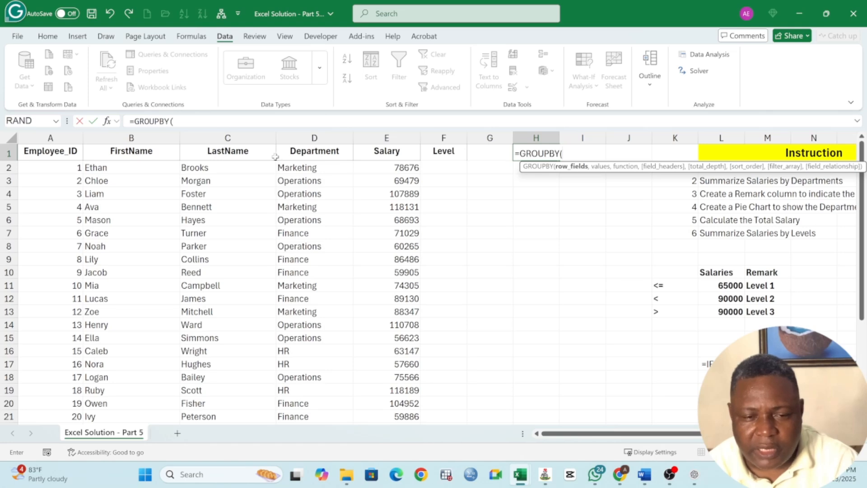
click(314, 138)
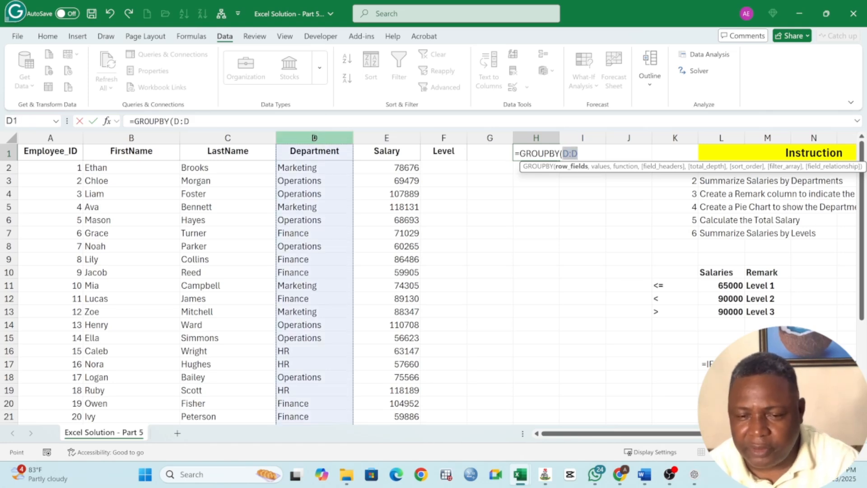
text(,)
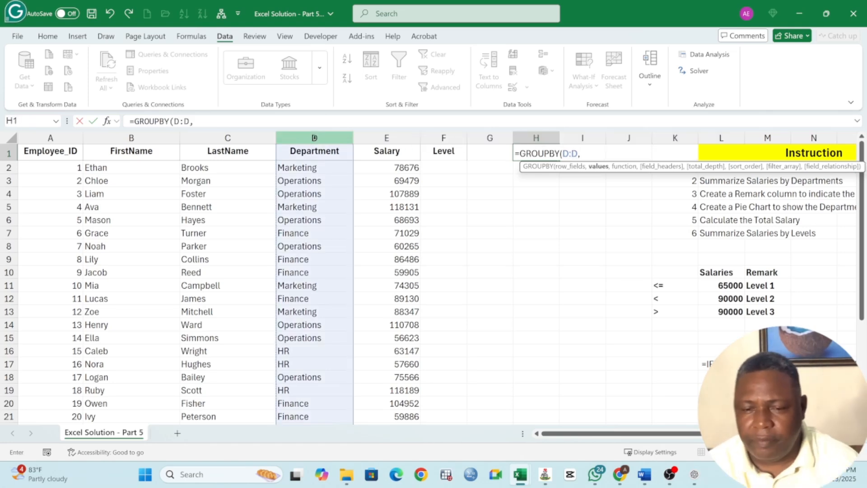
click(402, 139)
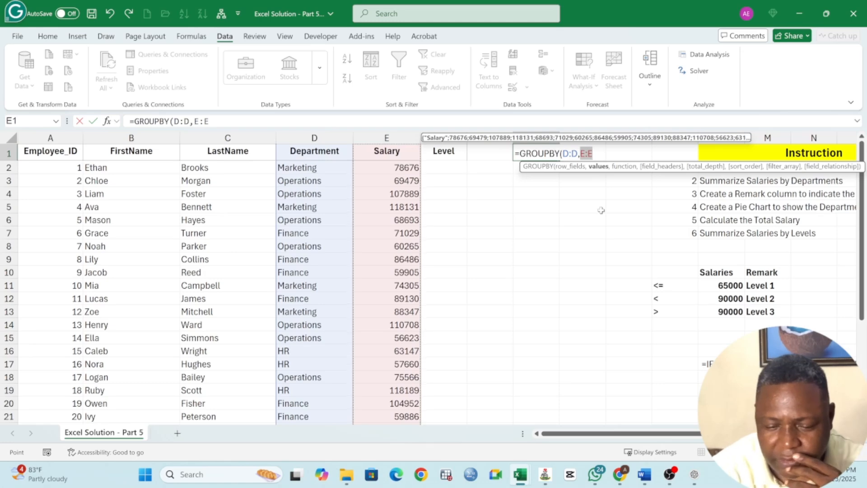
Complete the GROUPBY formula in H1 with SUM as the function and 3 (Yes and show) for the field headers.
text(,)
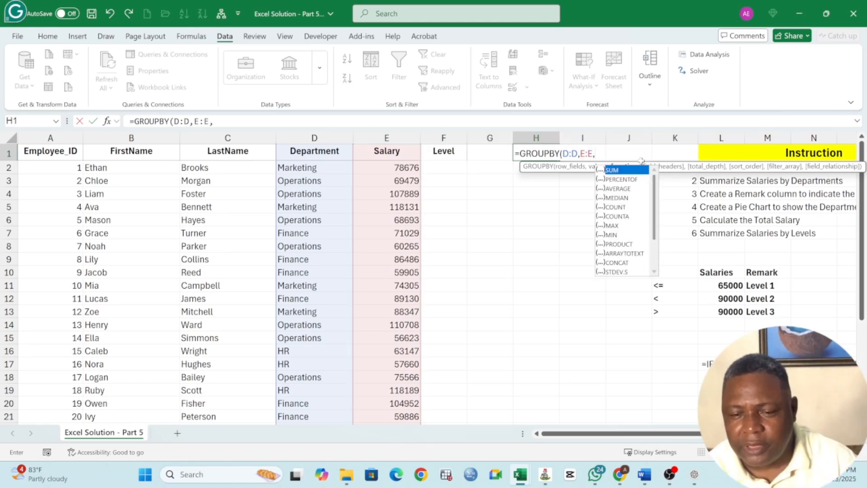
double_click(623, 171)
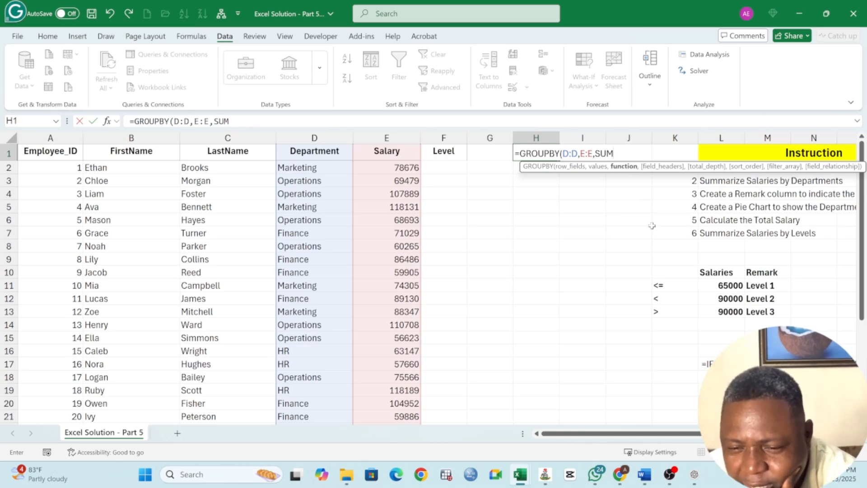
text(,)
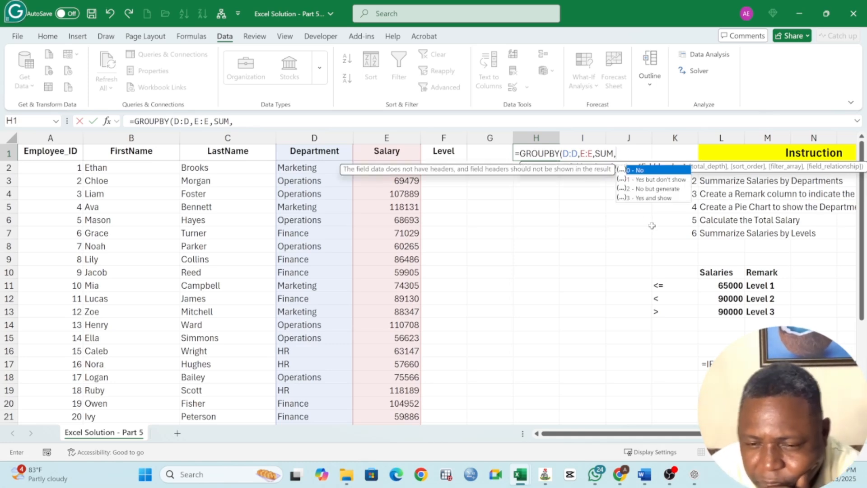
click(649, 202)
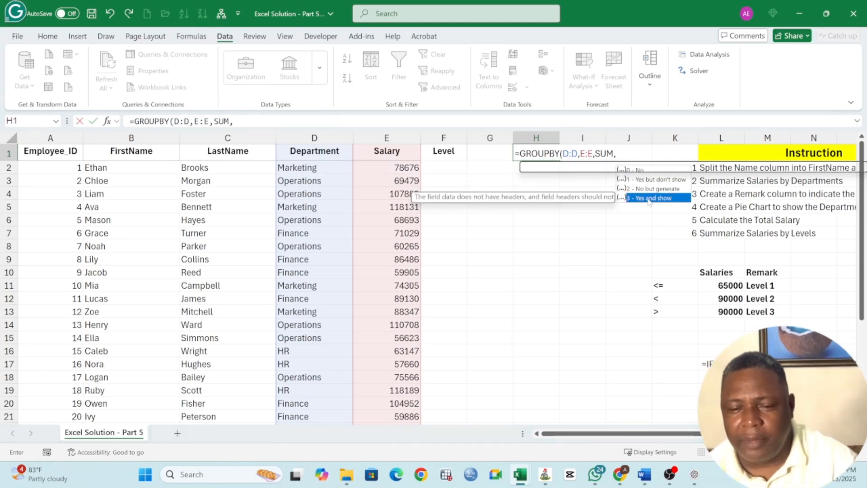
text(3)
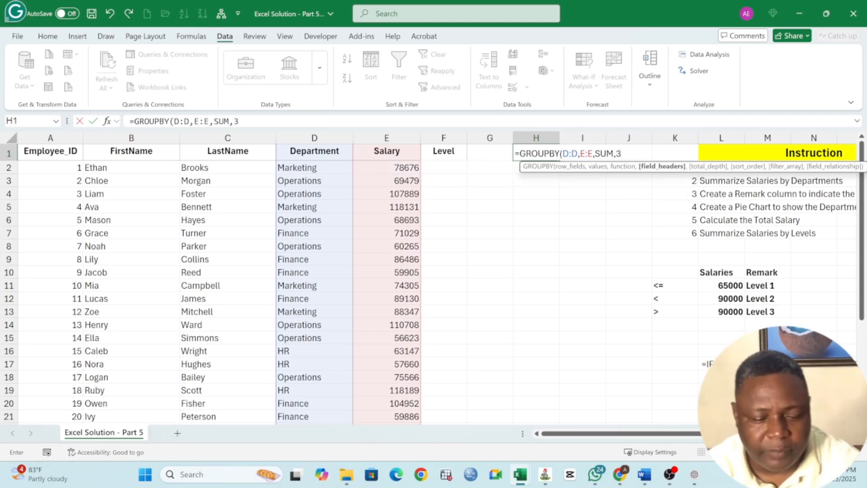
text())
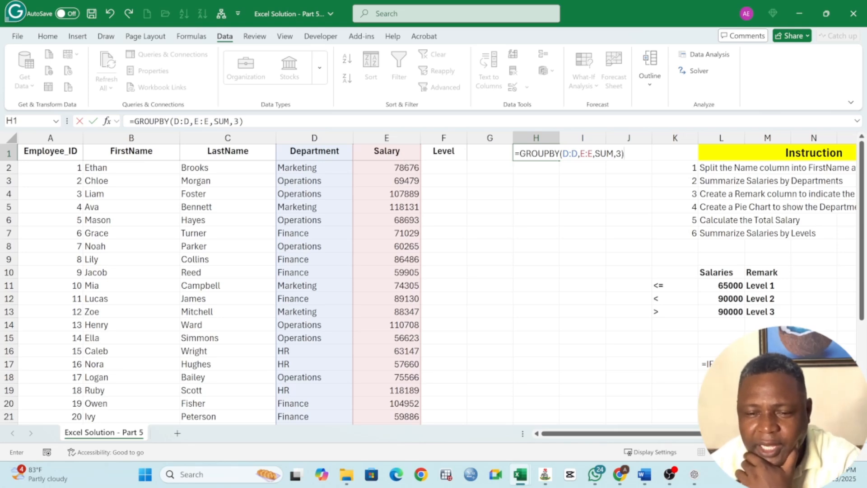
key(Return)
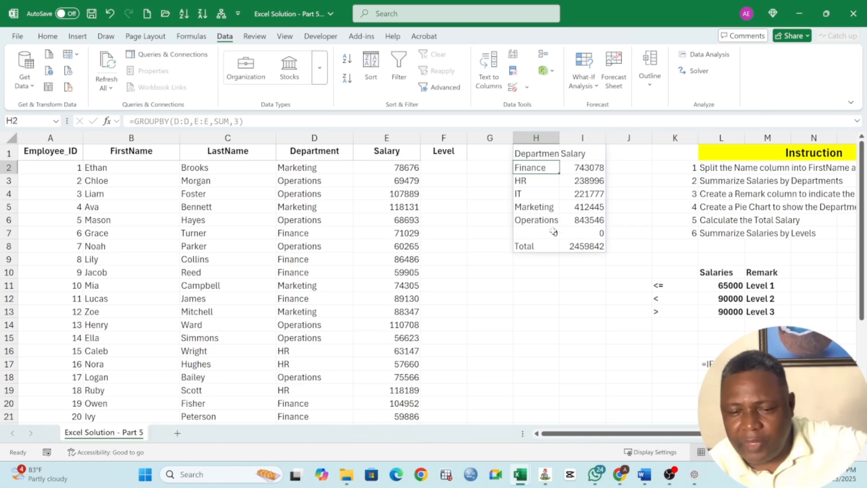
Widen columns H and I to fit the department salary summary, and select its row of zeros.
click(556, 230)
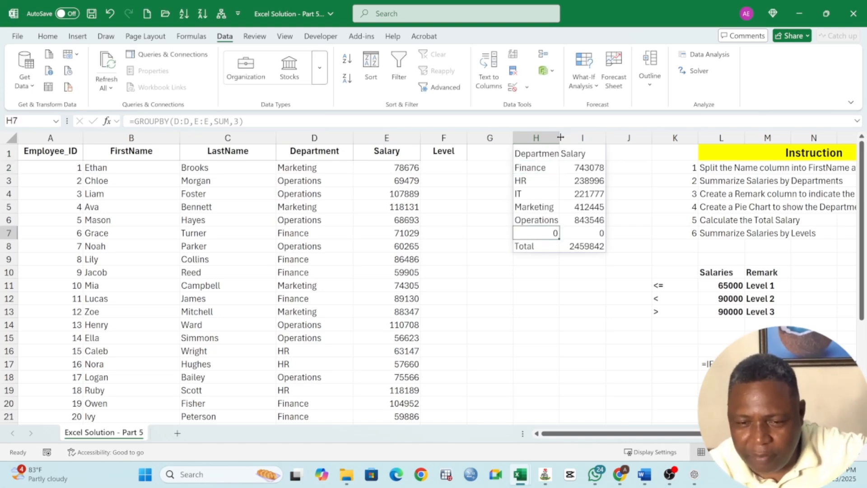
drag(560, 137, 626, 139)
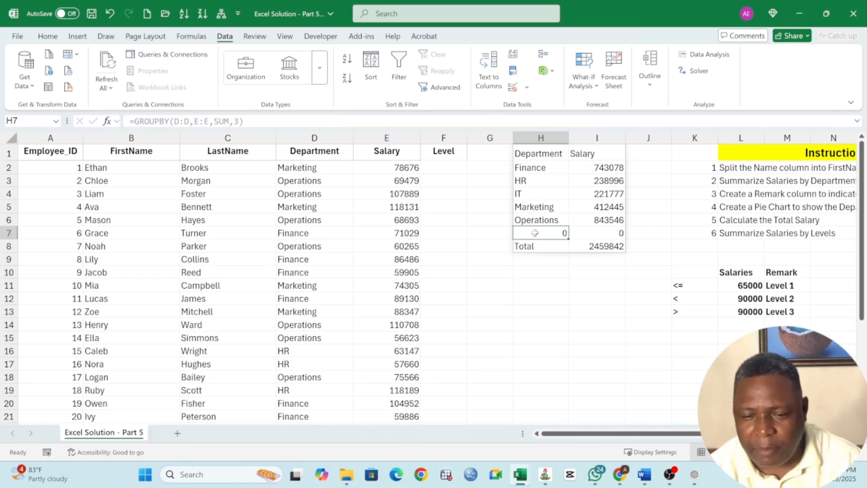
drag(534, 234, 615, 234)
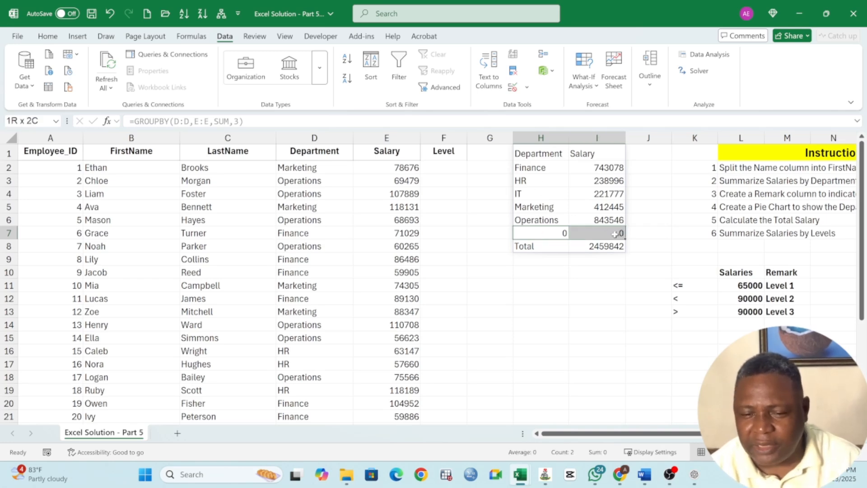
Limit the row fields of the GROUPBY formula in H1 to the Department range D1:D31.
click(541, 154)
click(562, 271)
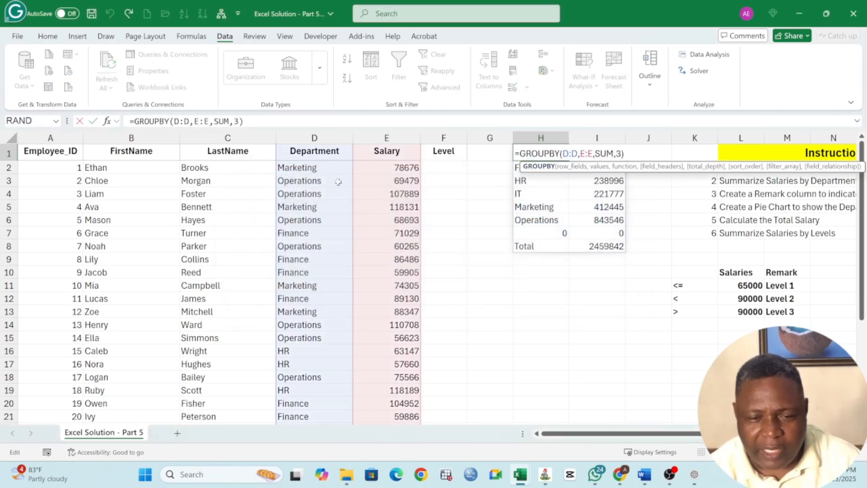
scroll(339, 182, down, 7)
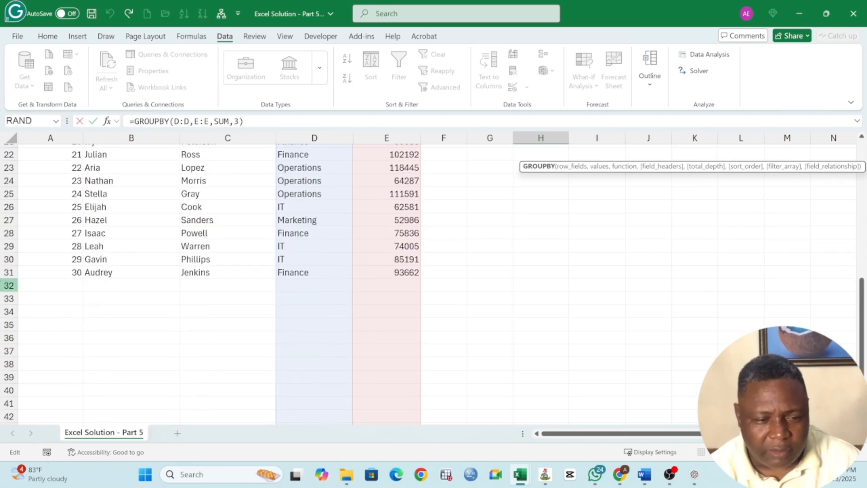
scroll(291, 277, up, 4)
scroll(291, 276, up, 3)
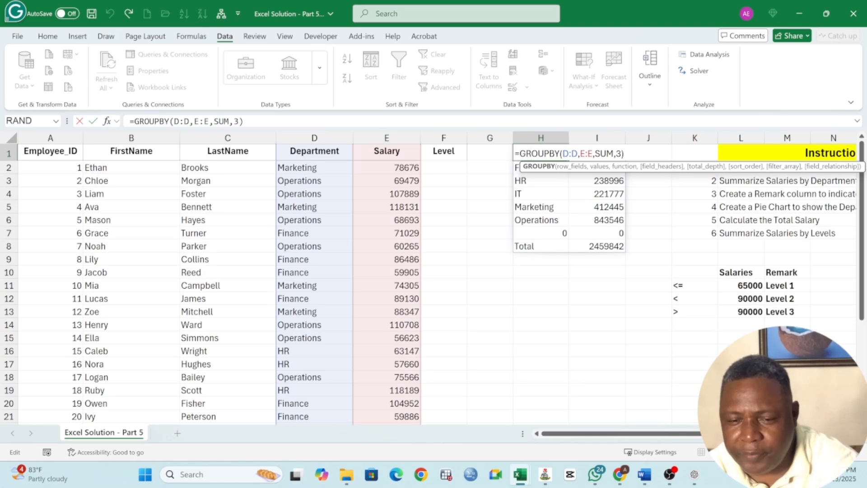
text(1:D)
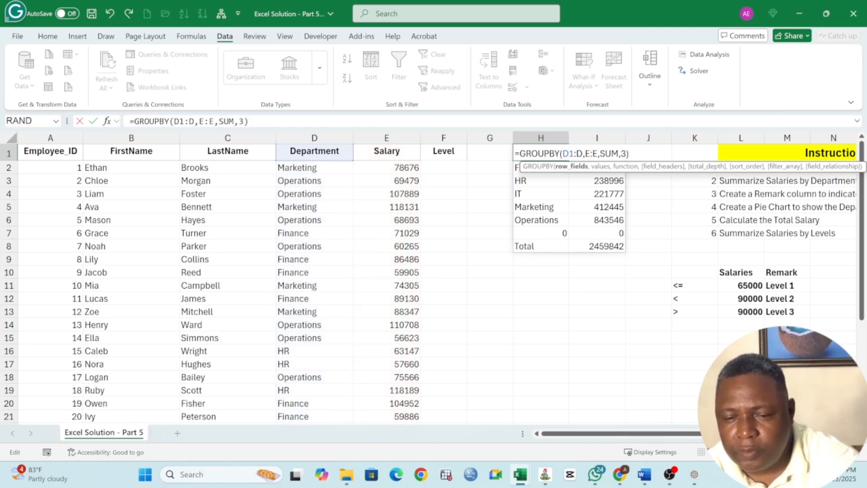
text(31)
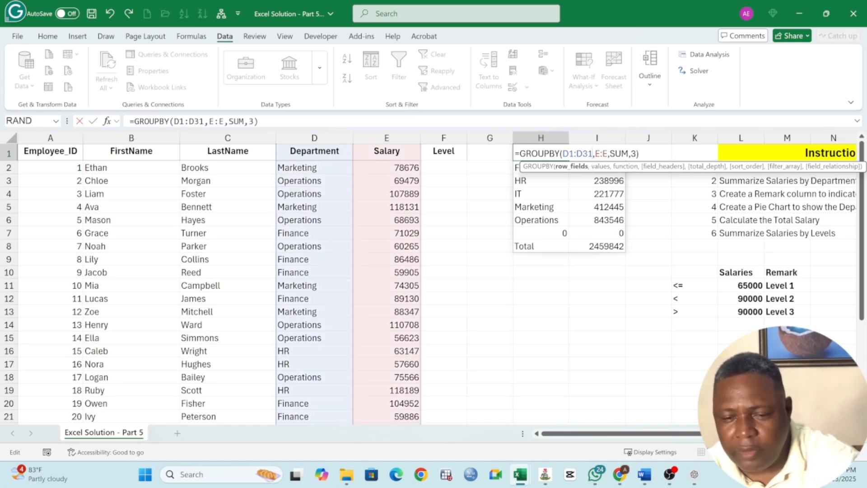
Limit the values of the GROUPBY formula in H1 to the Salary range E1:E31 and commit the formula.
click(598, 166)
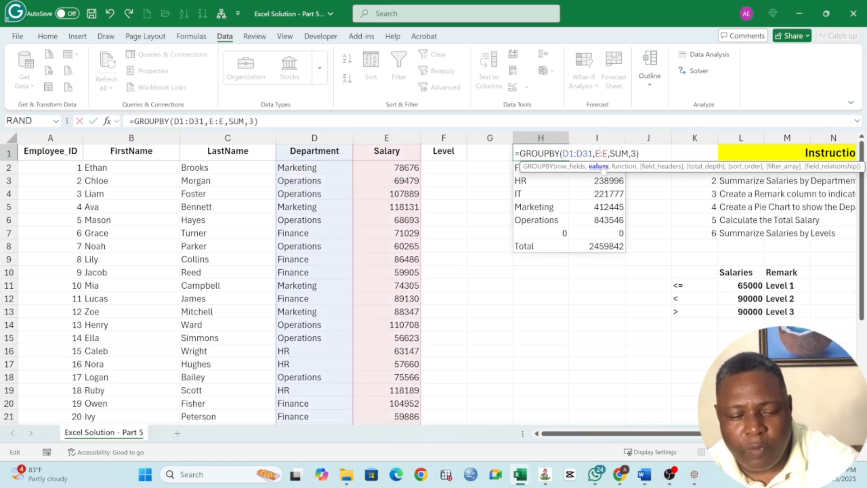
text(1:D)
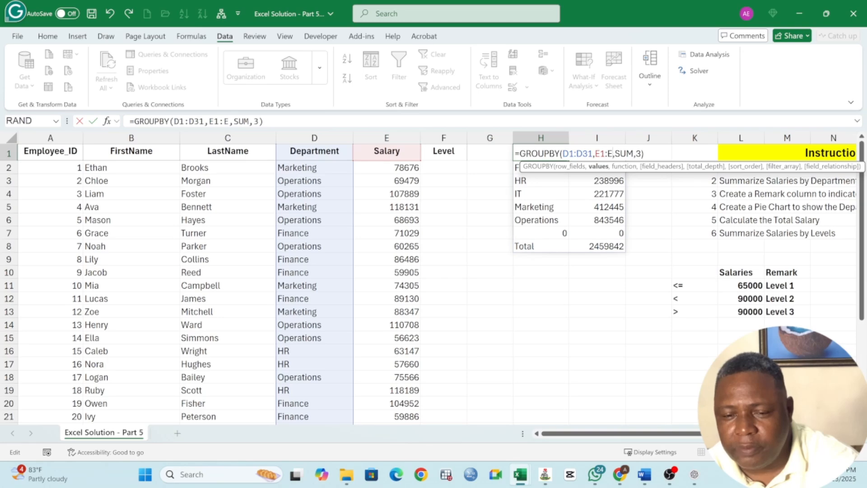
text(31)
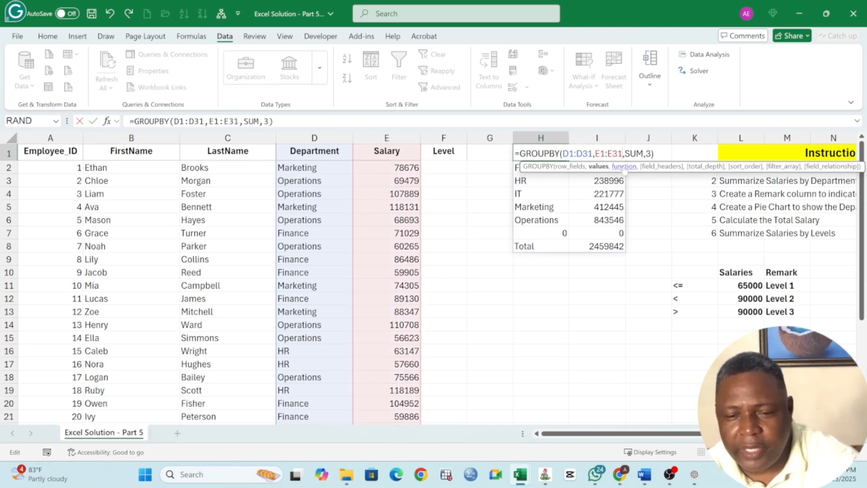
key(Return)
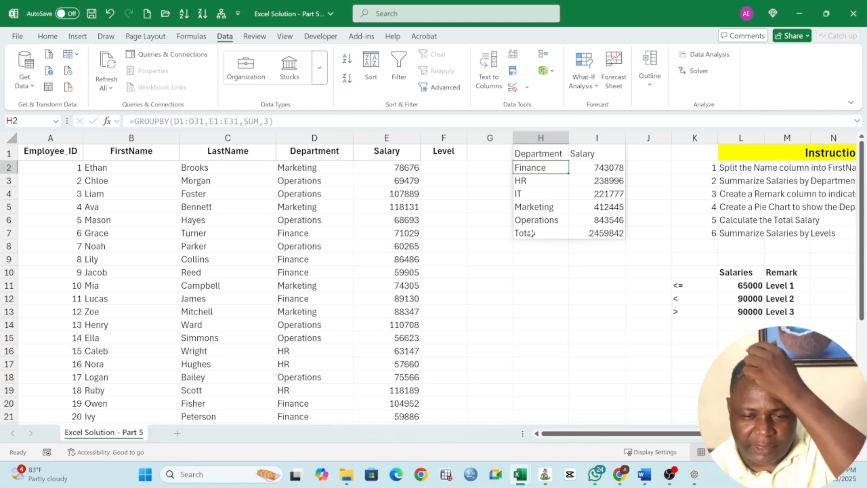
Bold the Total row and the header row of the department salary summary, and widen column H slightly.
drag(537, 233, 601, 235)
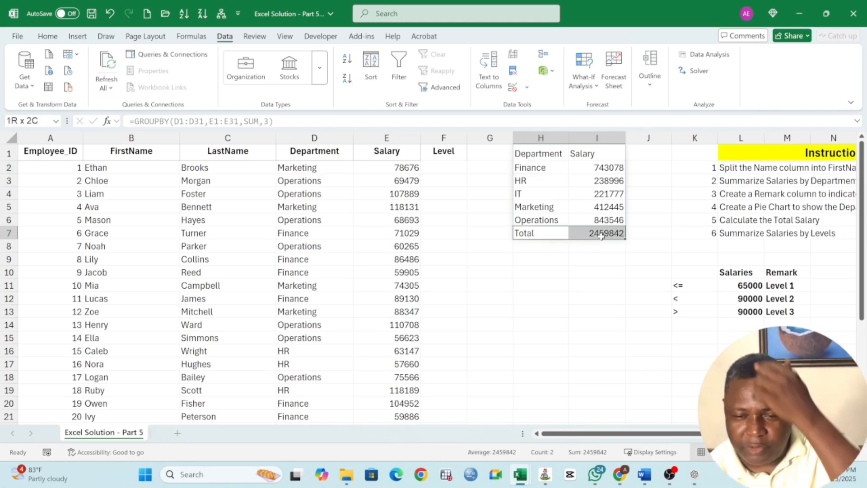
click(52, 40)
click(87, 70)
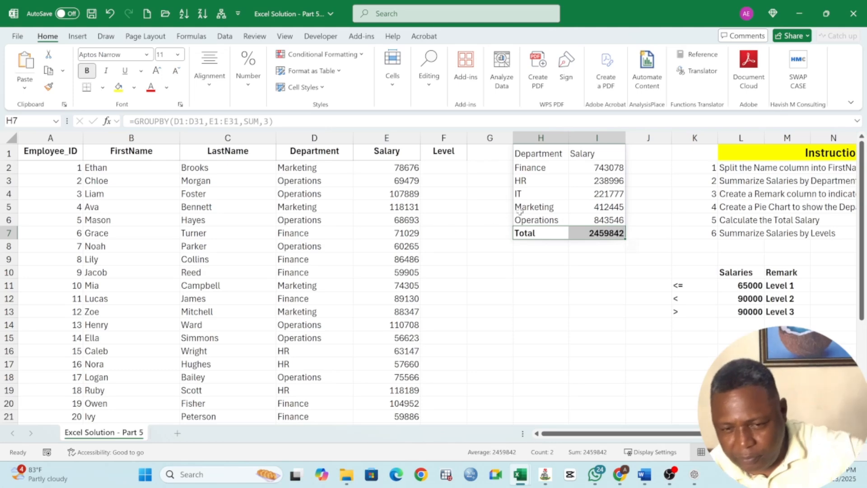
click(540, 194)
drag(537, 153, 592, 155)
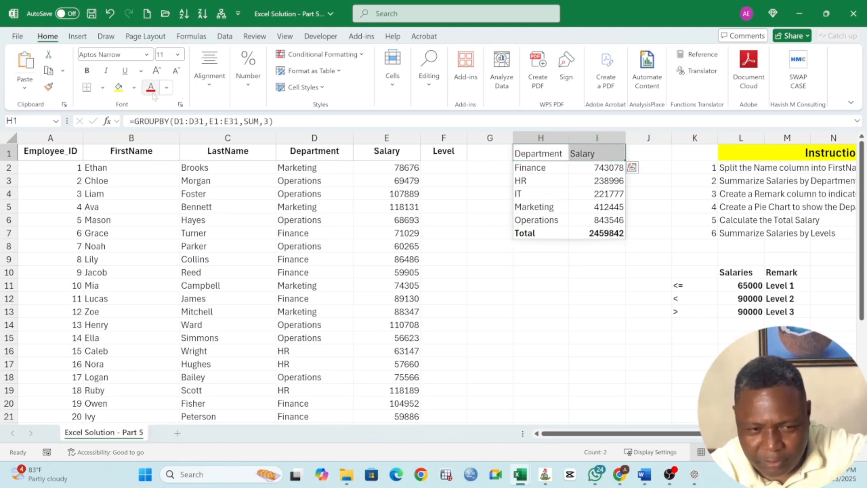
click(86, 71)
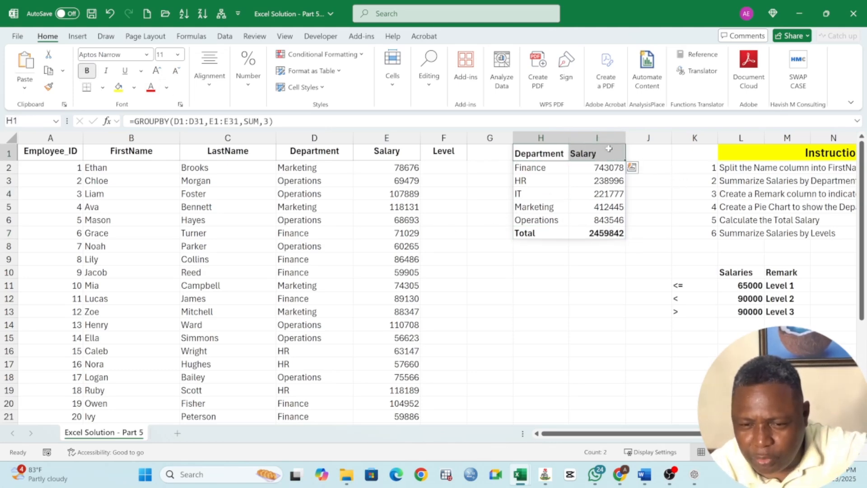
drag(572, 139, 580, 139)
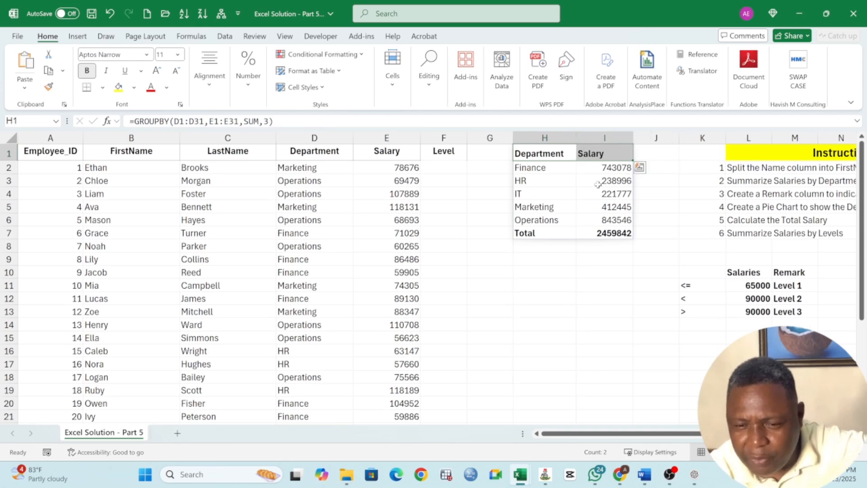
Review the GROUPBY formula in H1 and the salary thresholds with their level remarks in L11:M13.
click(755, 185)
double_click(554, 156)
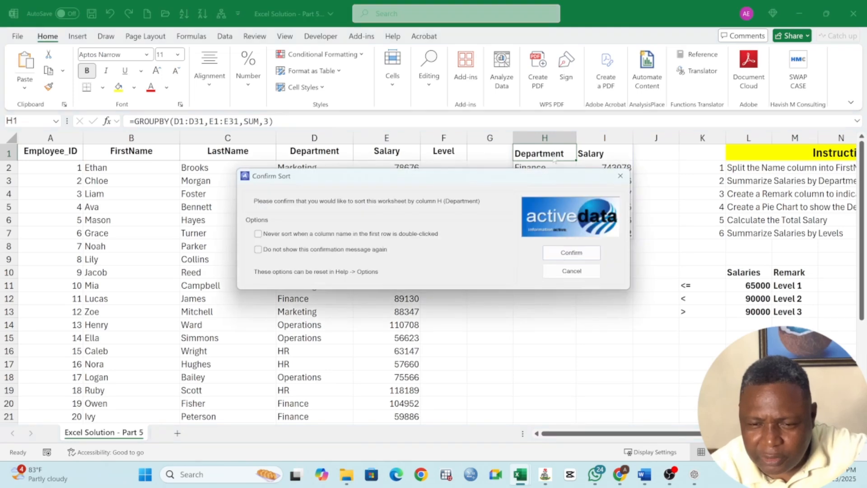
click(567, 271)
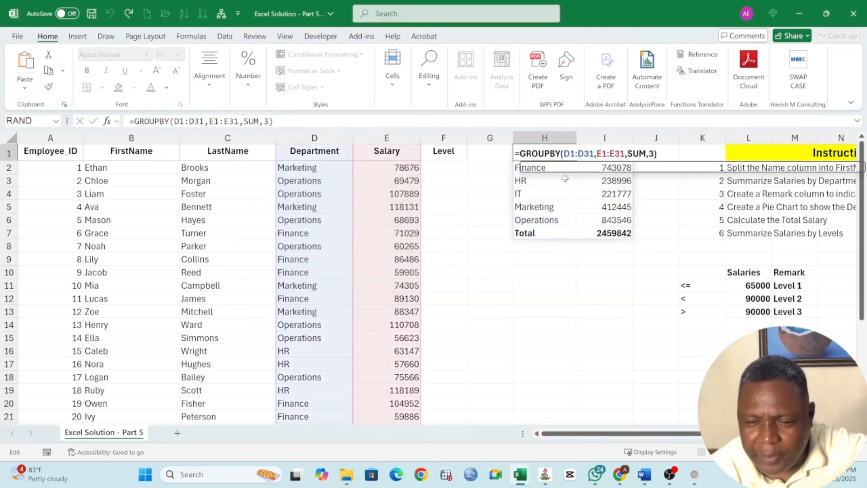
key(Return)
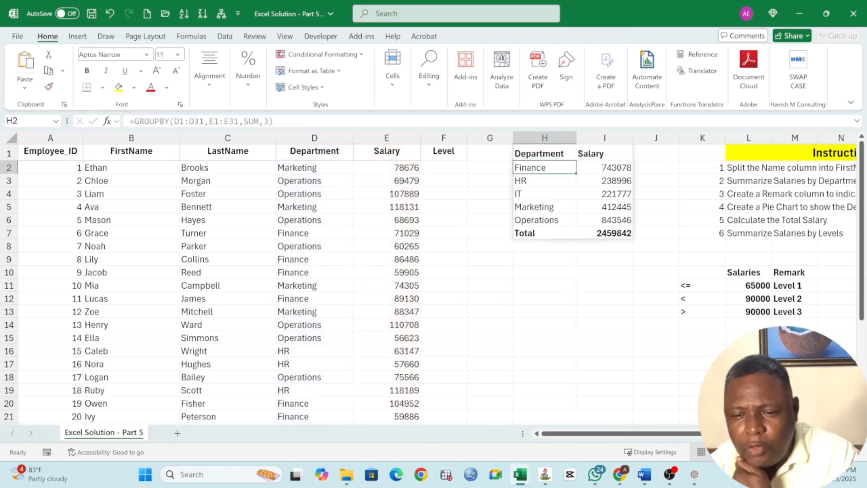
scroll(695, 198, right, 1)
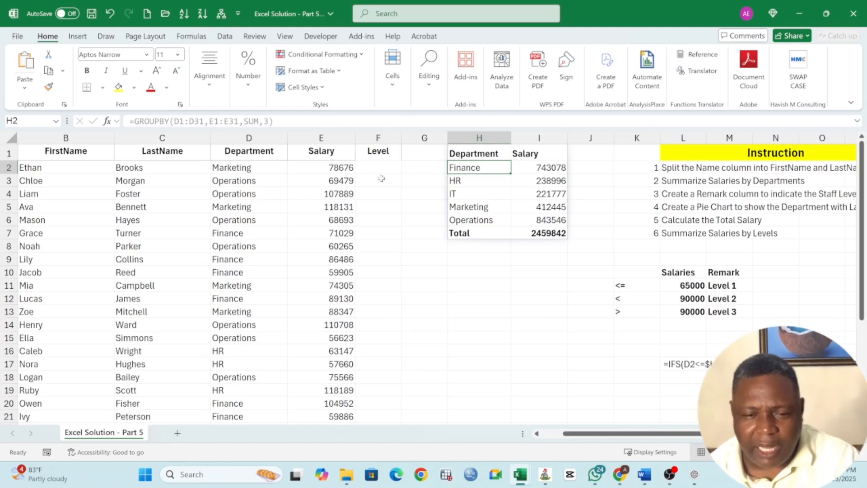
click(391, 168)
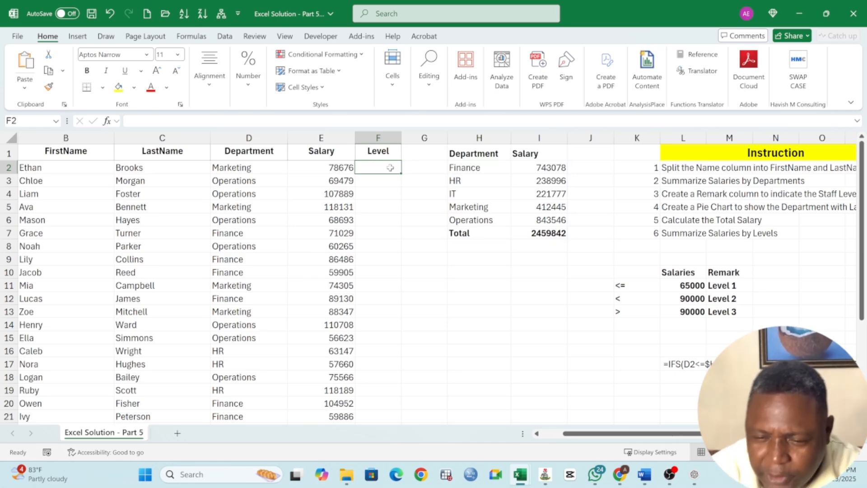
drag(722, 286, 721, 312)
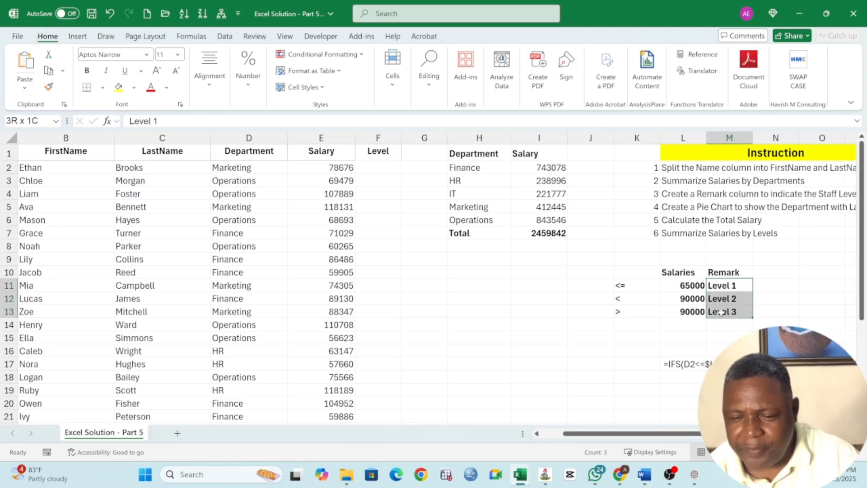
drag(695, 284, 726, 312)
click(734, 288)
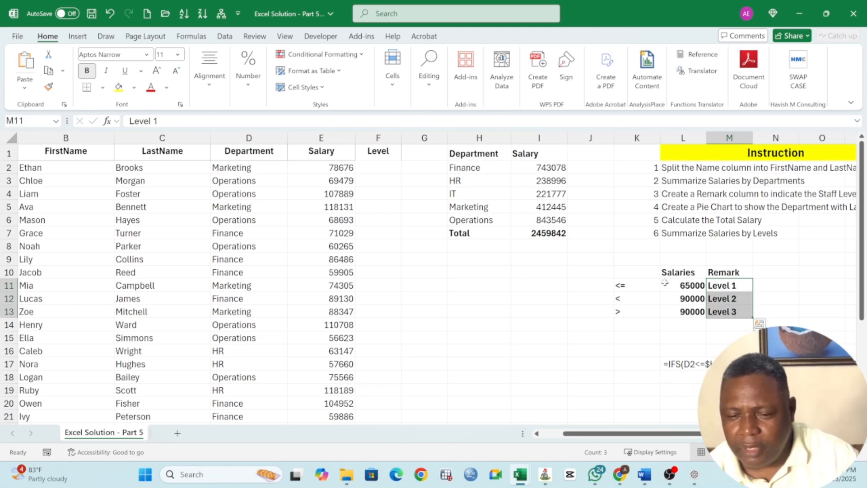
Start an IFS formula in F2 whose first test is E2<=$L$11, with the threshold as an absolute reference.
click(385, 166)
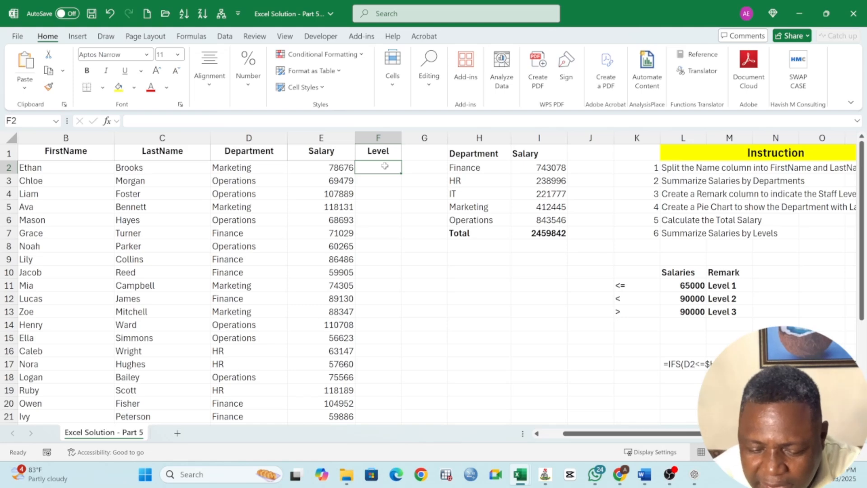
text(=)
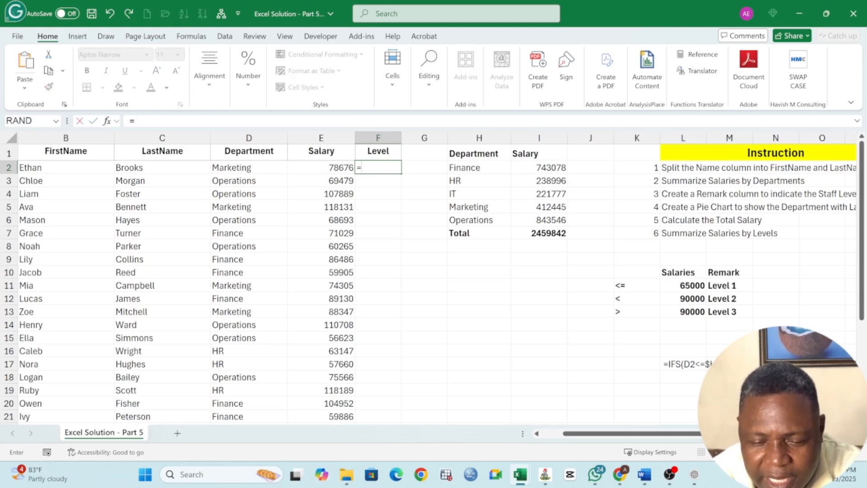
text(I)
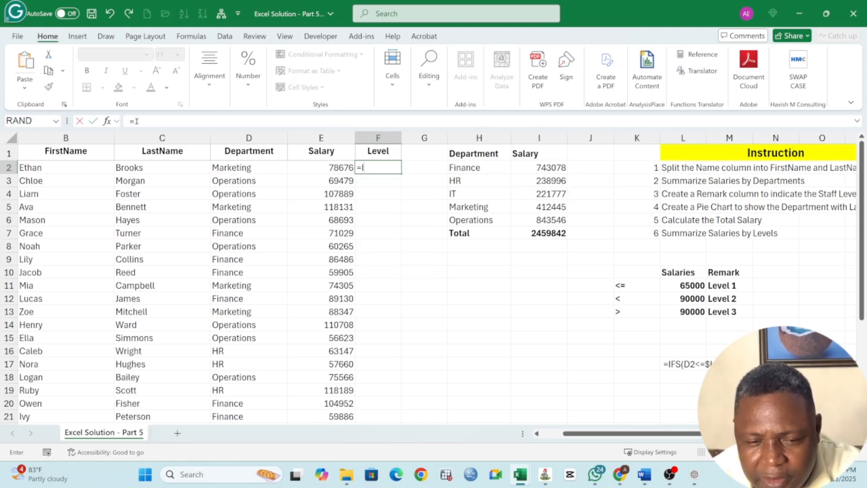
text(FS()
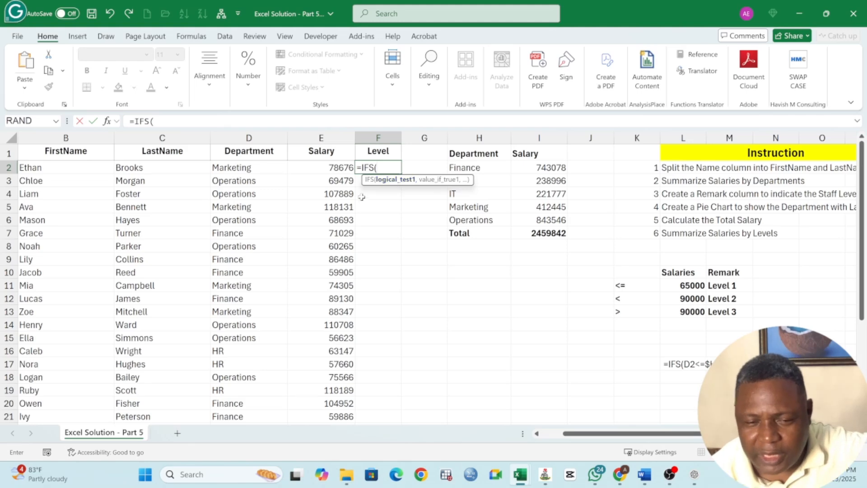
click(331, 167)
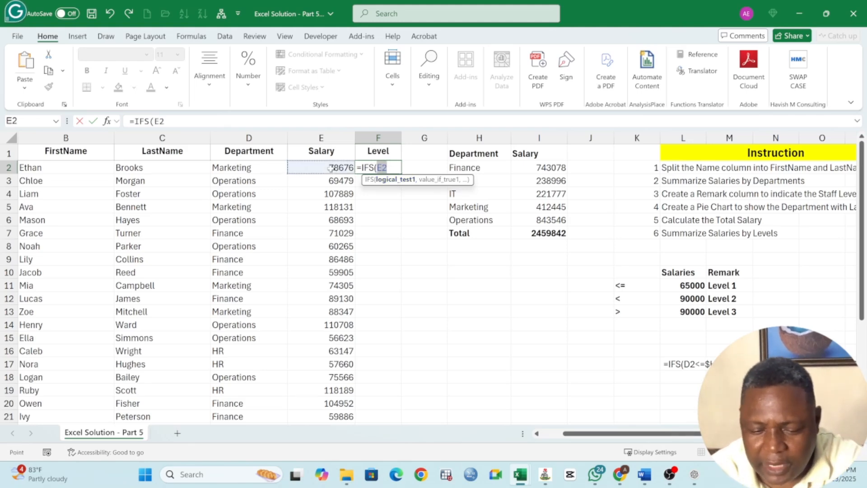
text(<=L11)
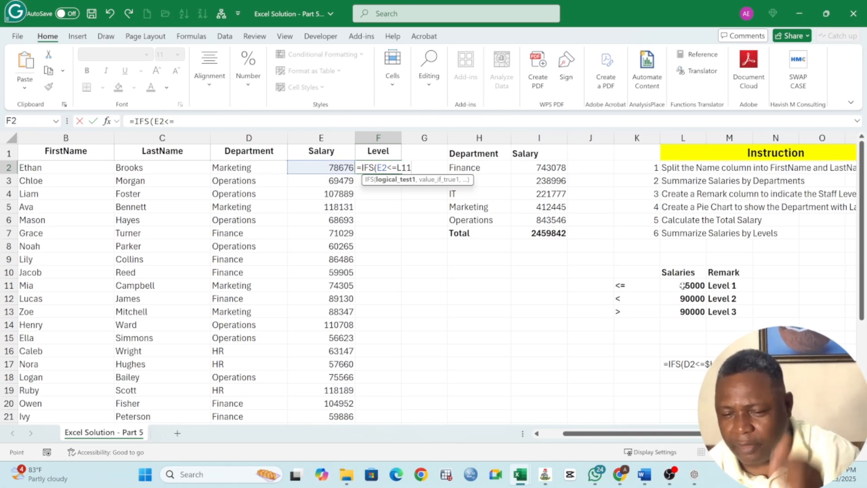
click(682, 285)
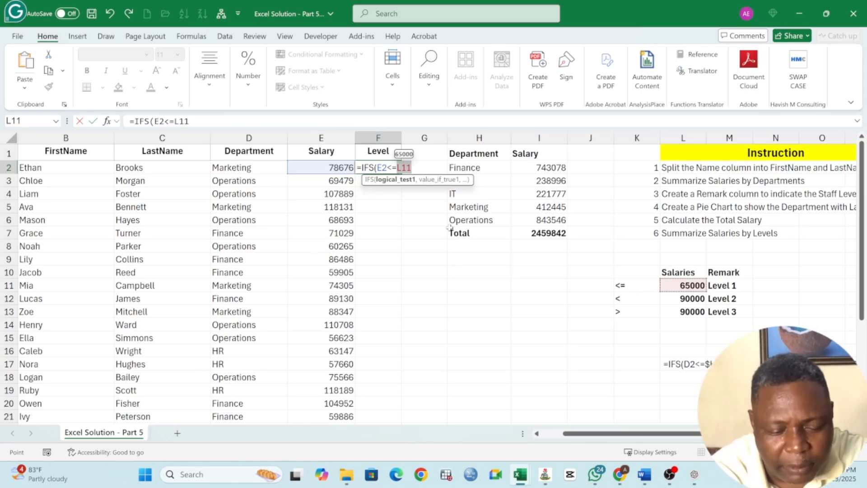
key(F4)
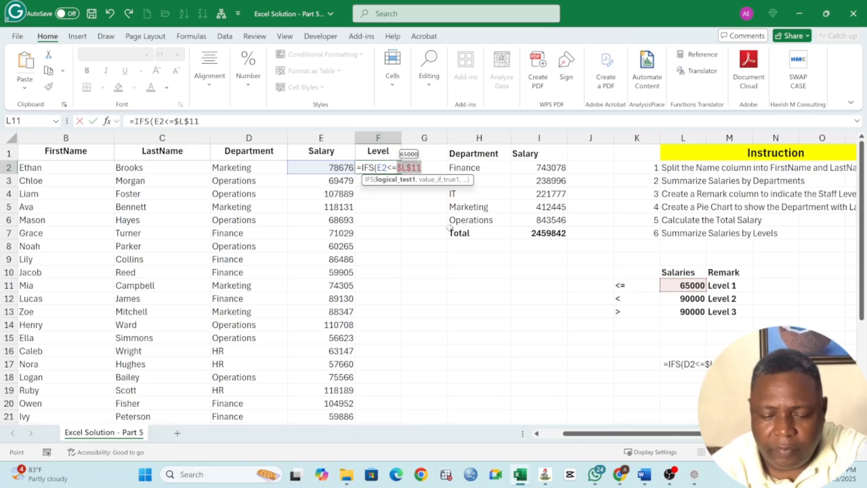
Add "Level 1" as the result of the first test in F2's IFS formula, followed by a comma for the second test.
text(,)
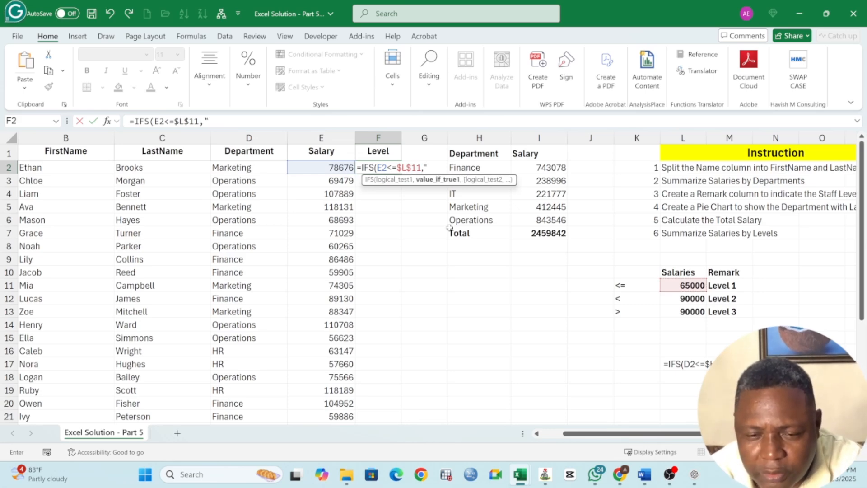
text("leve)
key(BackSpace)
key(BackSpace)
key(BackSpace)
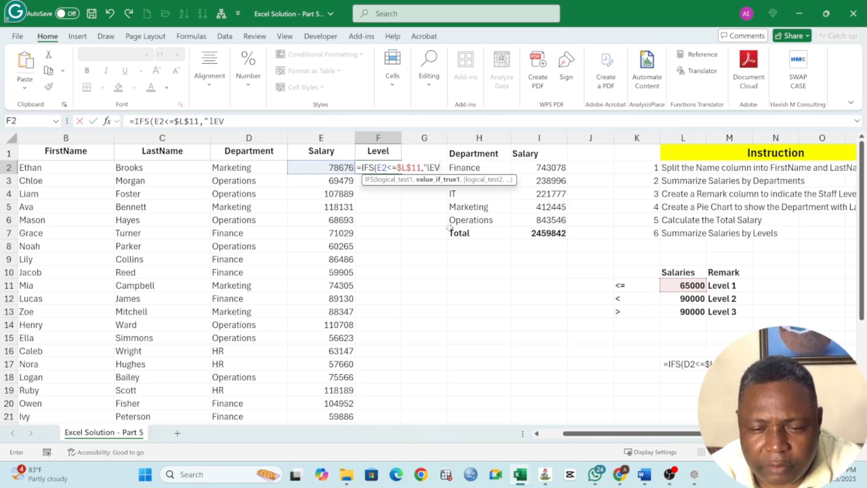
text(Leve)
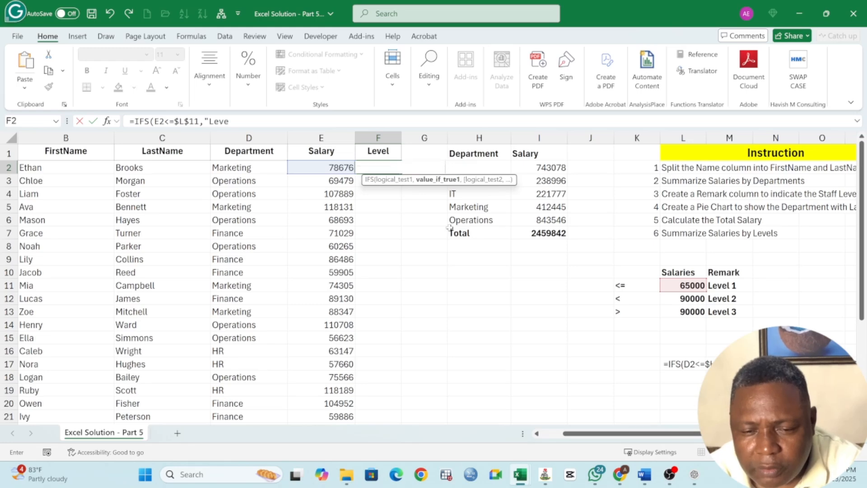
text(l 1)
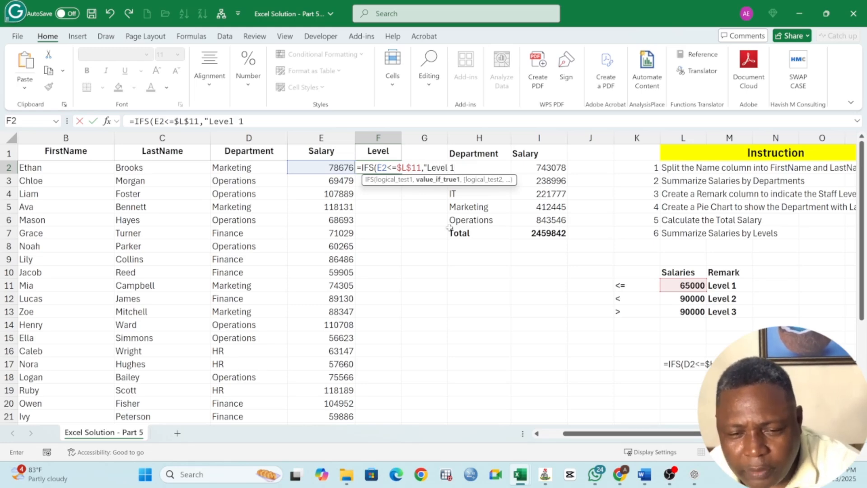
text(")
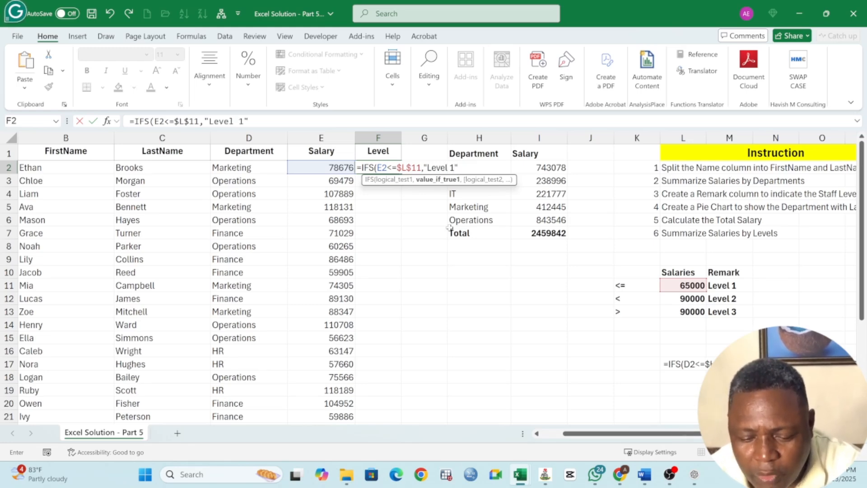
text(,)
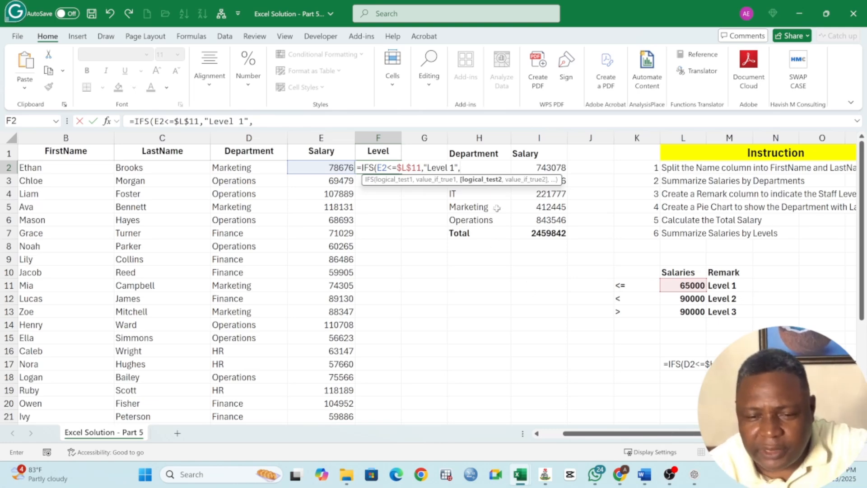
Add the second test E2<$L$12 with the result "Level 2" to F2's IFS formula, followed by a comma.
click(329, 167)
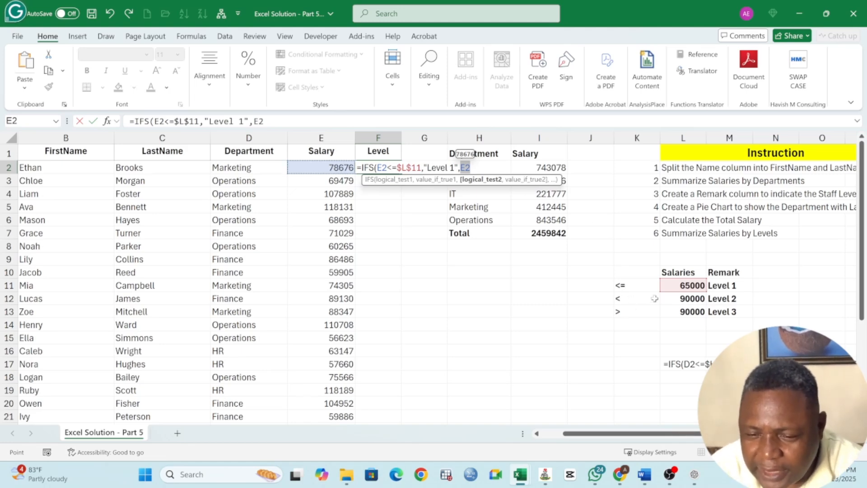
text(<)
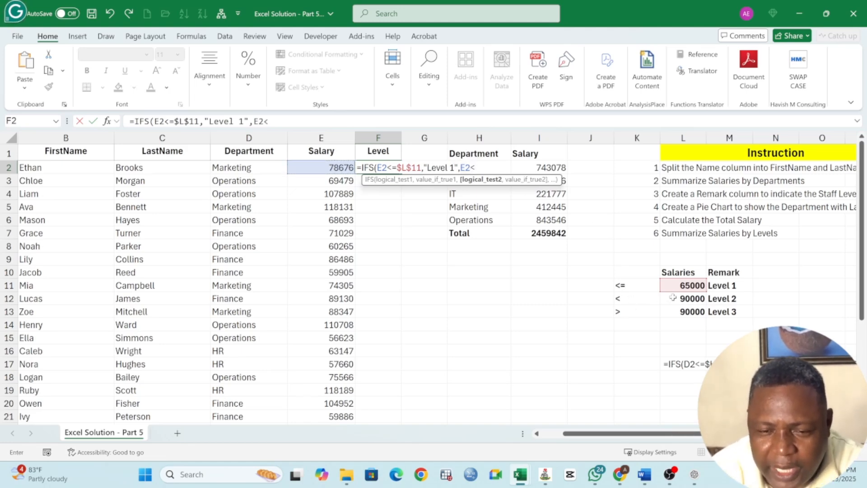
click(677, 298)
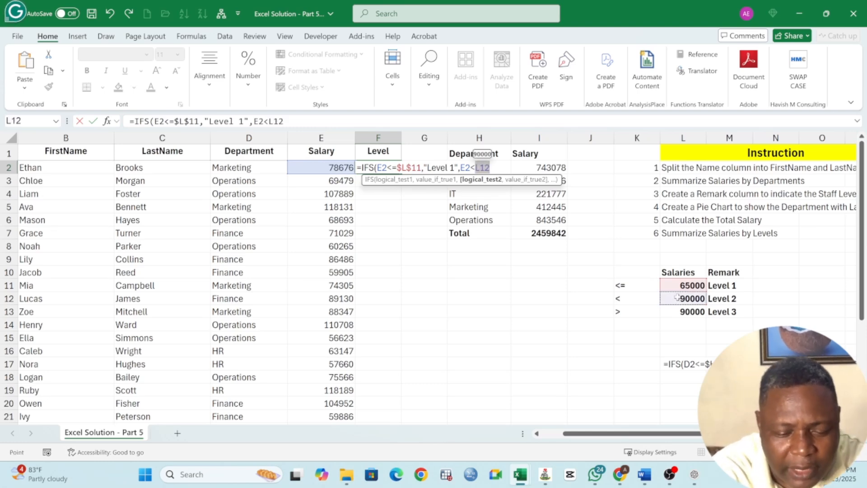
key(F4)
text(,)
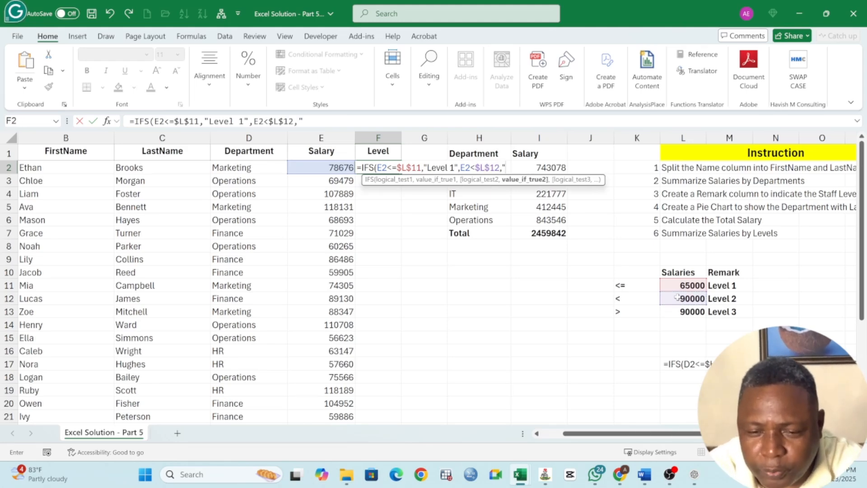
text("Level)
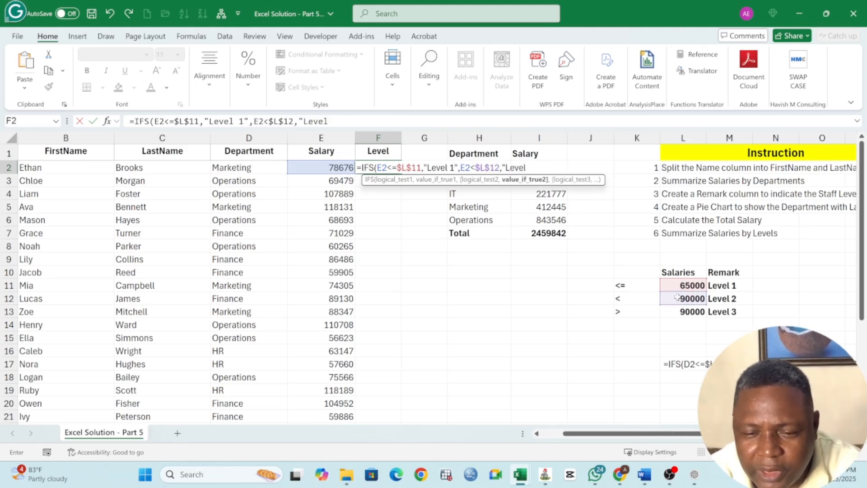
text( 2")
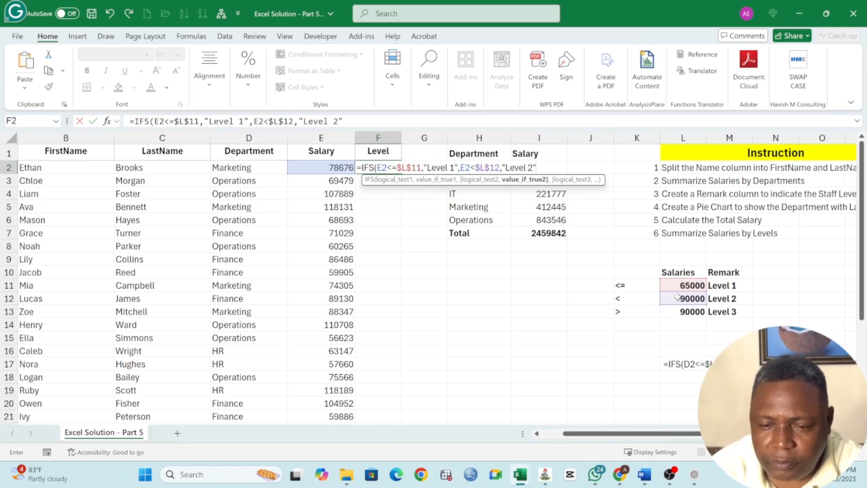
text(,)
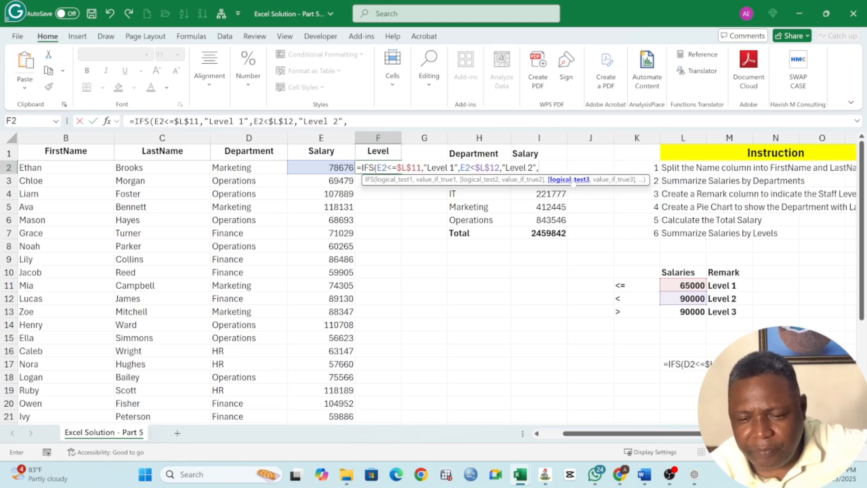
Complete F2's IFS formula with the third test E2>$L$13 and the result "Level 3", and enter it.
click(340, 168)
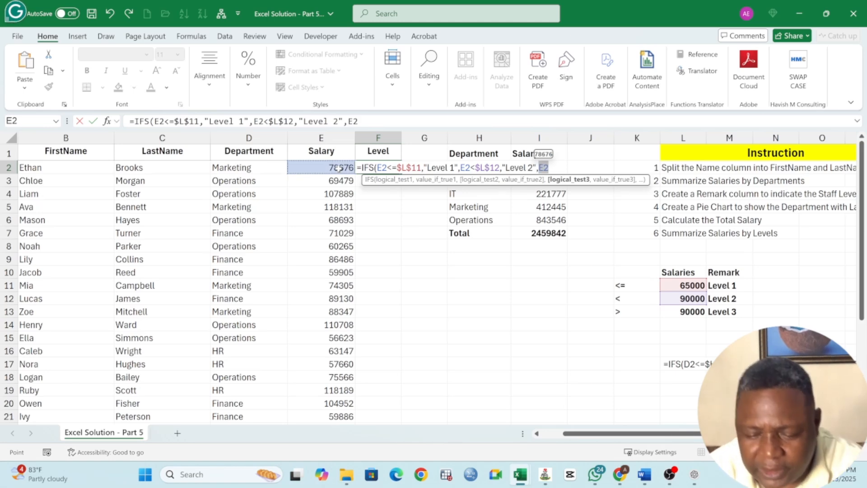
text(>)
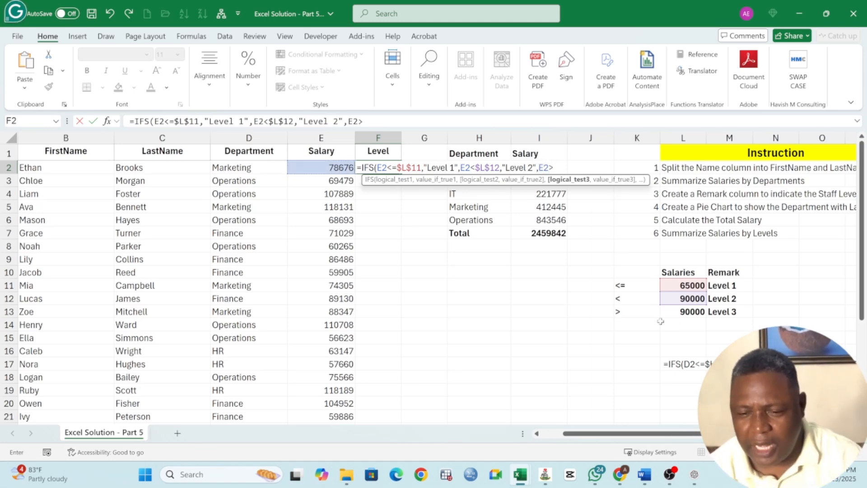
click(678, 312)
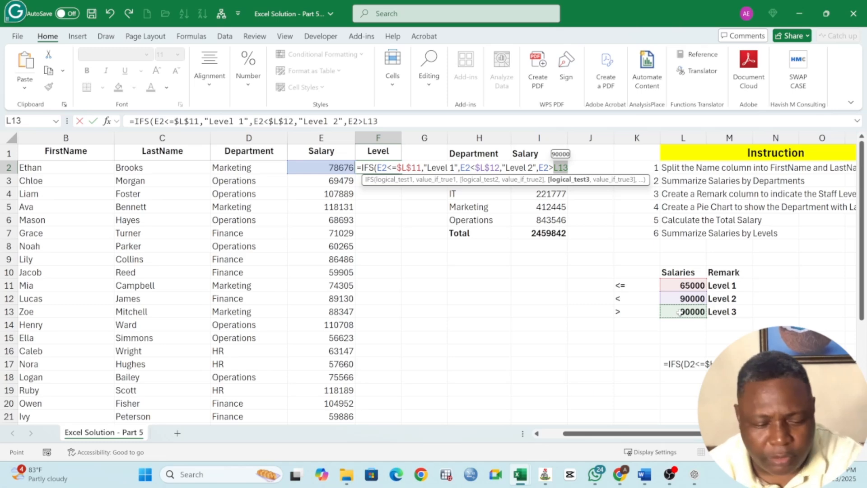
key(F4)
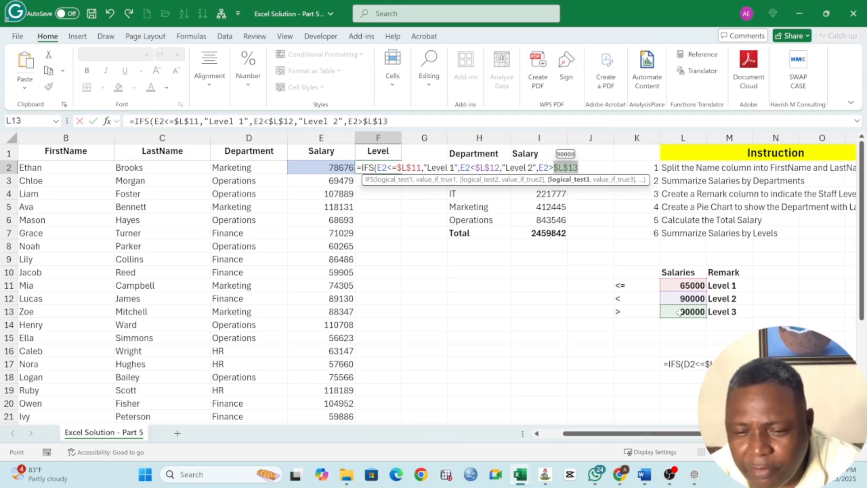
text(,)
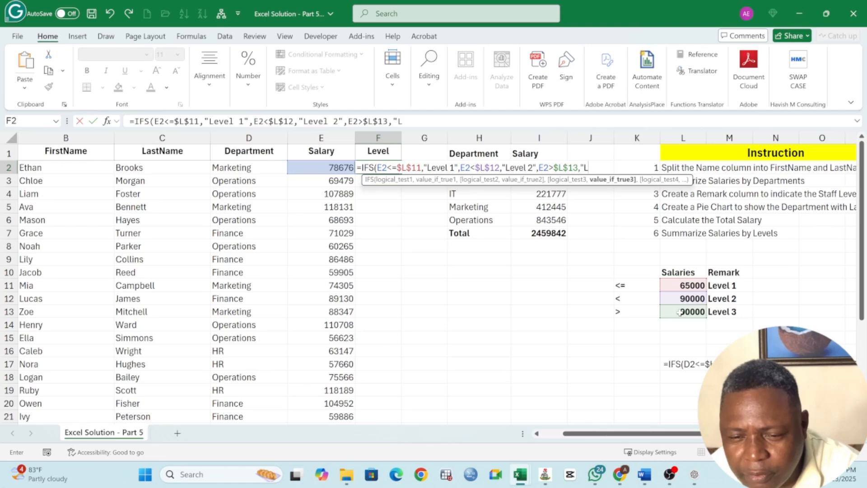
text(Level 3")
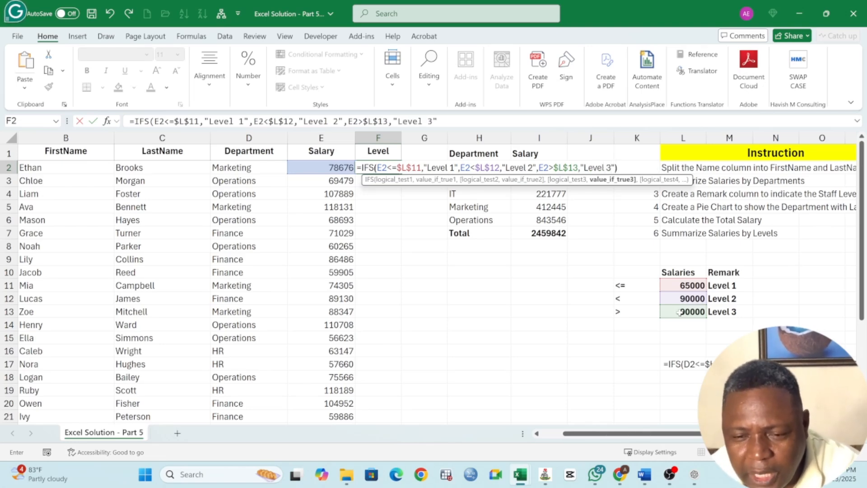
key(Return)
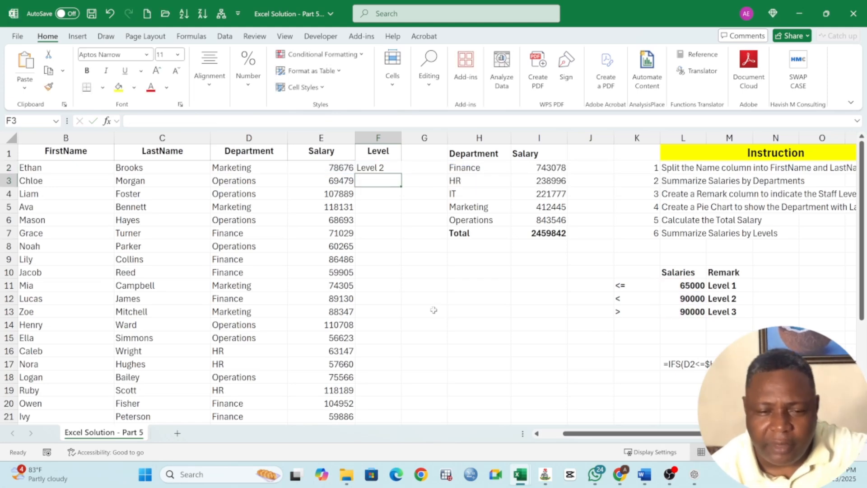
Check F2's formula against the second salary threshold and fill it down the Level column to the last employee row.
click(369, 168)
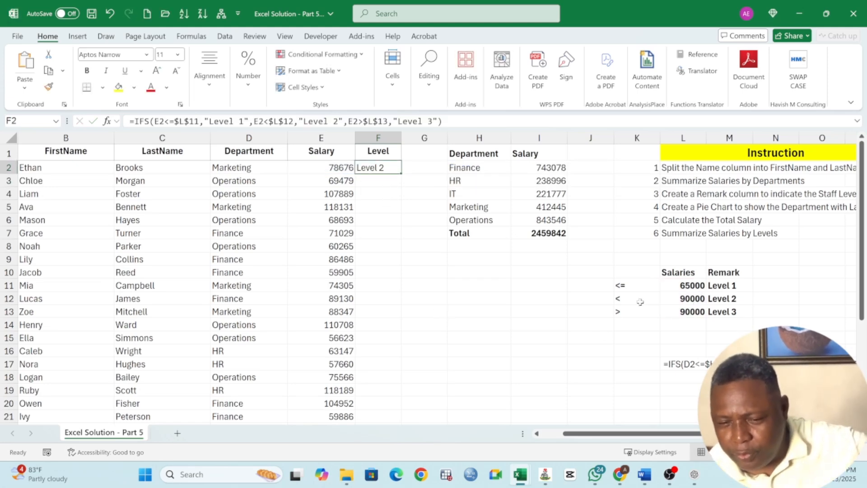
click(615, 298)
click(682, 298)
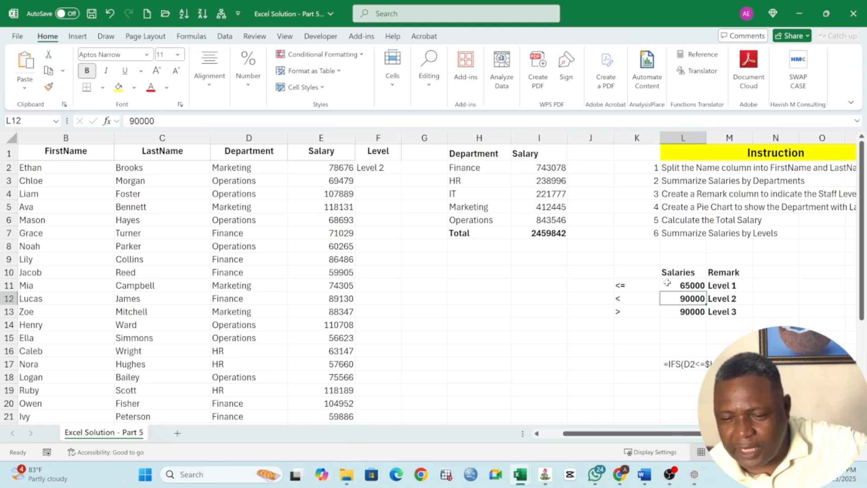
click(379, 168)
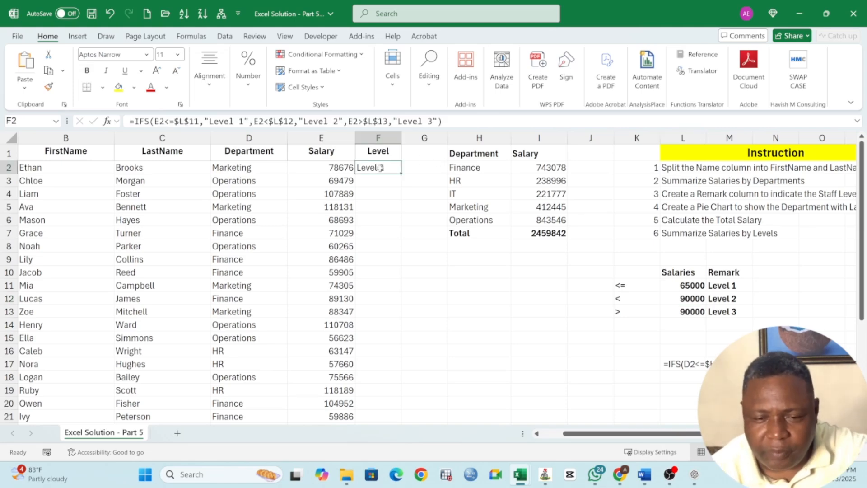
double_click(400, 173)
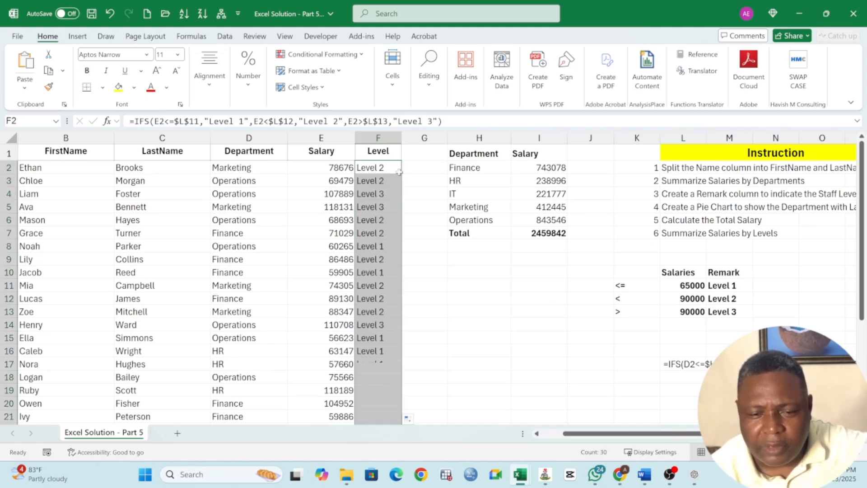
Compare several employees' salaries and assigned levels with the thresholds in L11:L13, down to the end of the list.
click(349, 183)
click(382, 182)
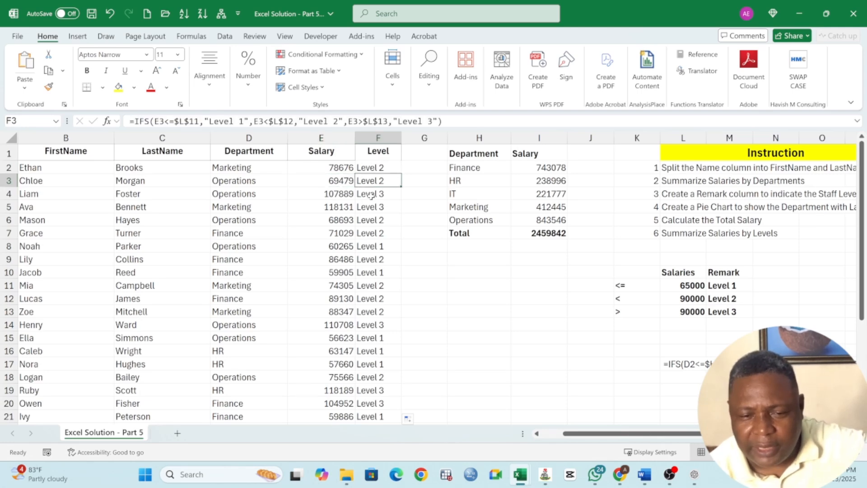
click(668, 282)
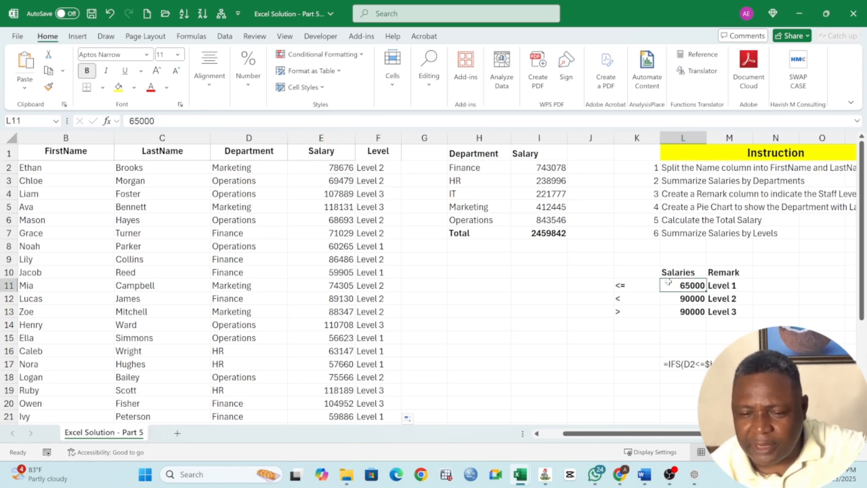
drag(375, 272, 328, 275)
drag(375, 338, 338, 351)
click(371, 338)
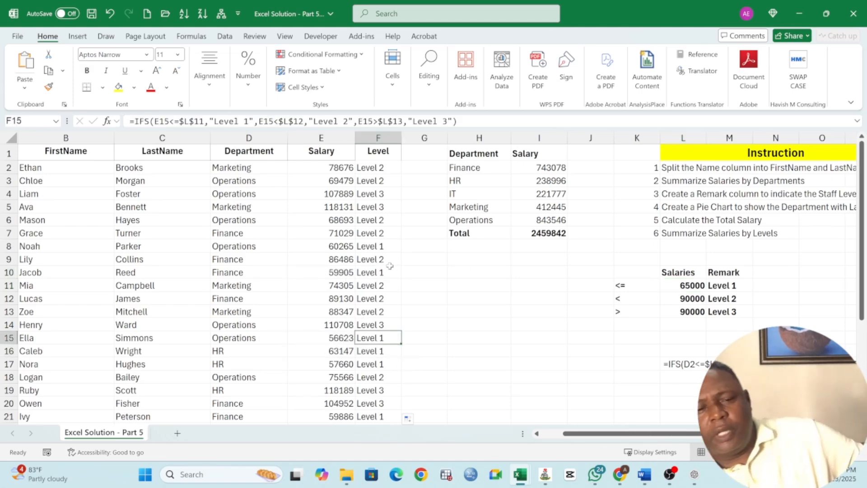
scroll(389, 266, down, 6)
scroll(390, 266, up, 6)
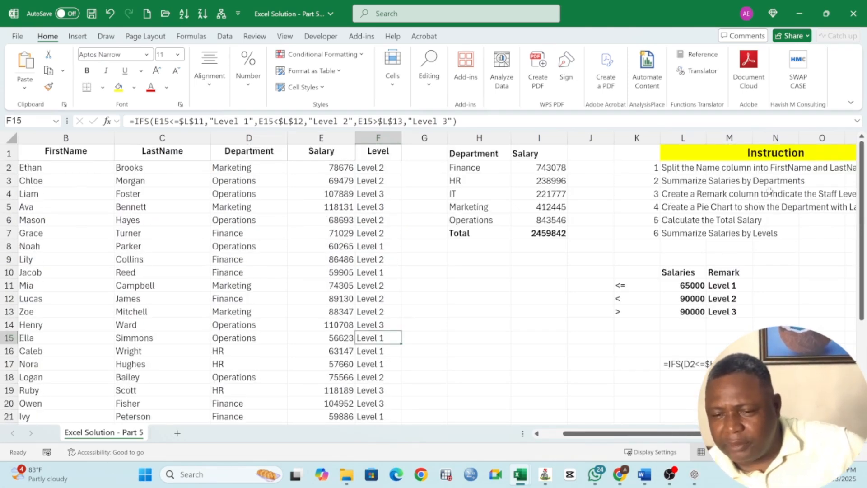
Read the pie chart instruction in L5 and insert a 2-D pie chart from the department summary H1:I6, excluding the Total row.
click(668, 208)
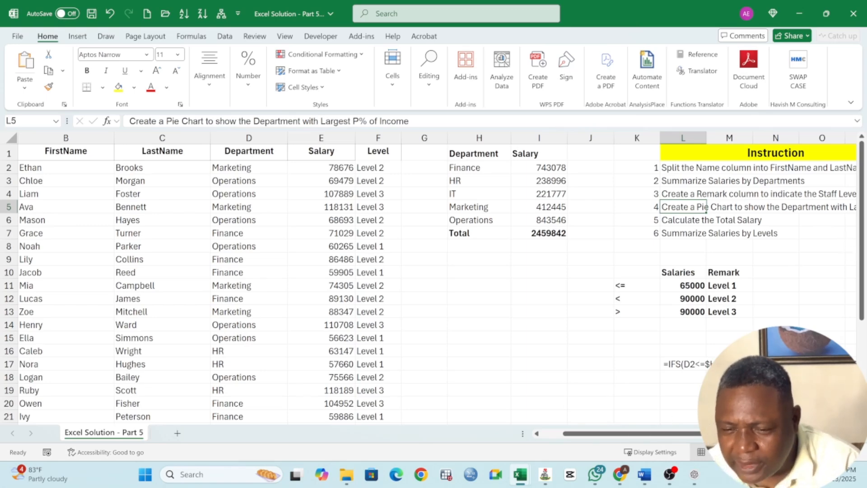
scroll(783, 286, right, 1)
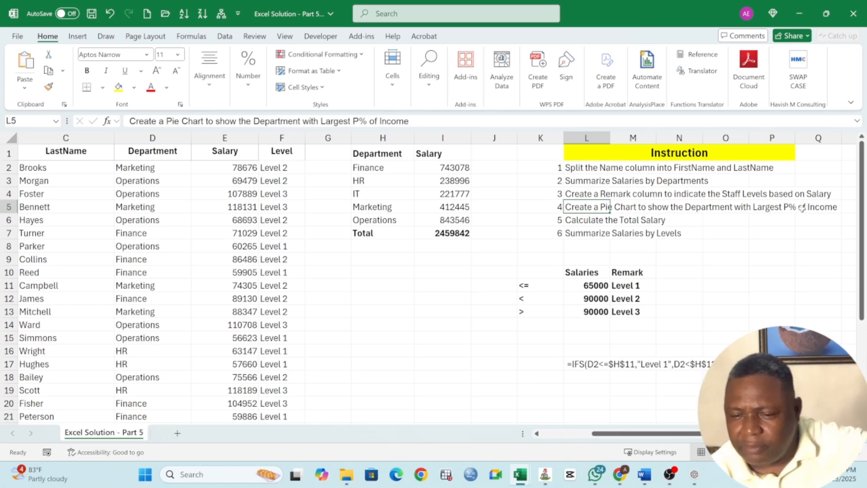
drag(371, 156, 452, 213)
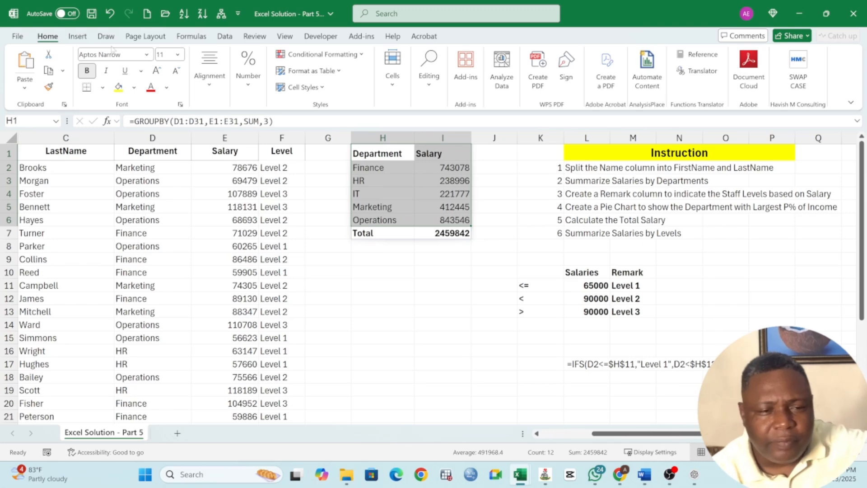
click(81, 37)
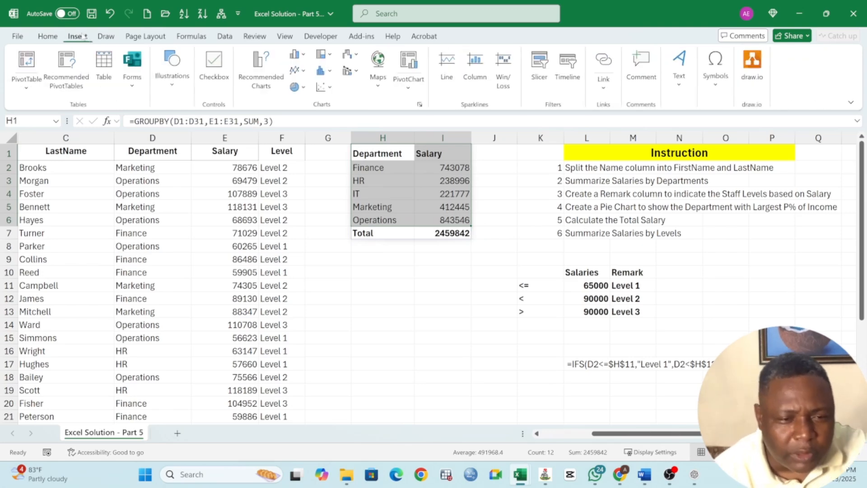
click(296, 89)
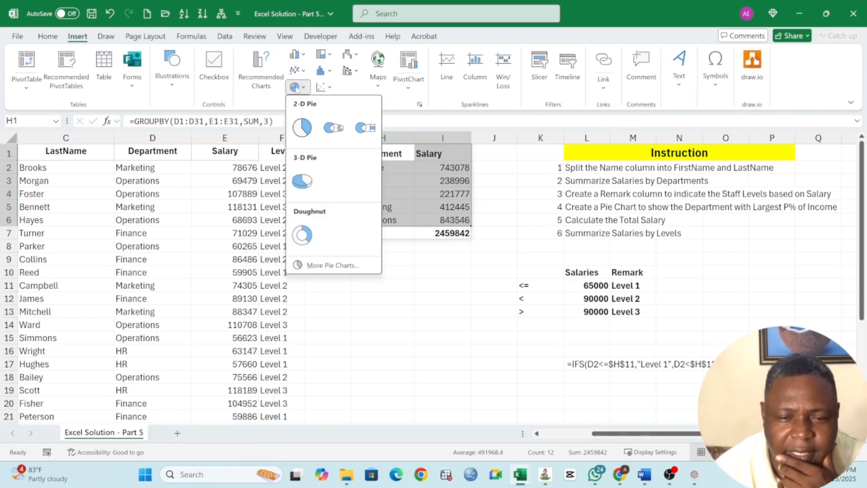
click(302, 128)
Move the pie chart below the department summary and apply the third chart style, with a grey gradient background and percentage labels.
drag(357, 217, 377, 264)
click(233, 68)
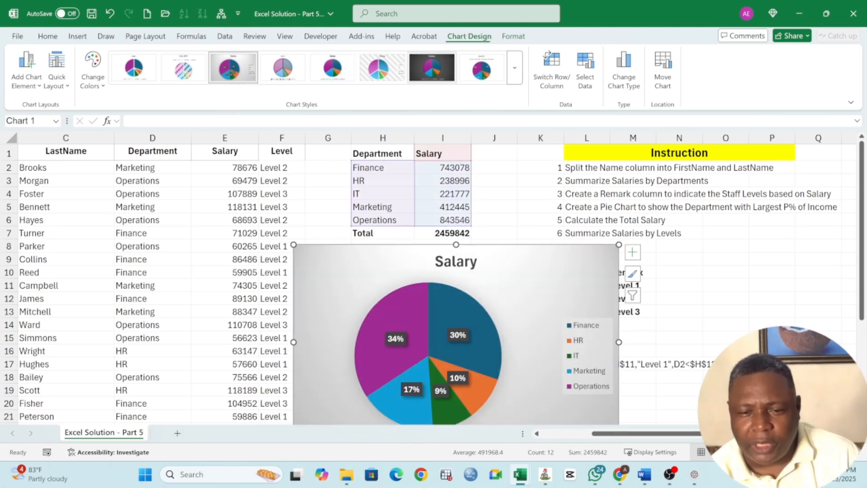
scroll(456, 334, down, 1)
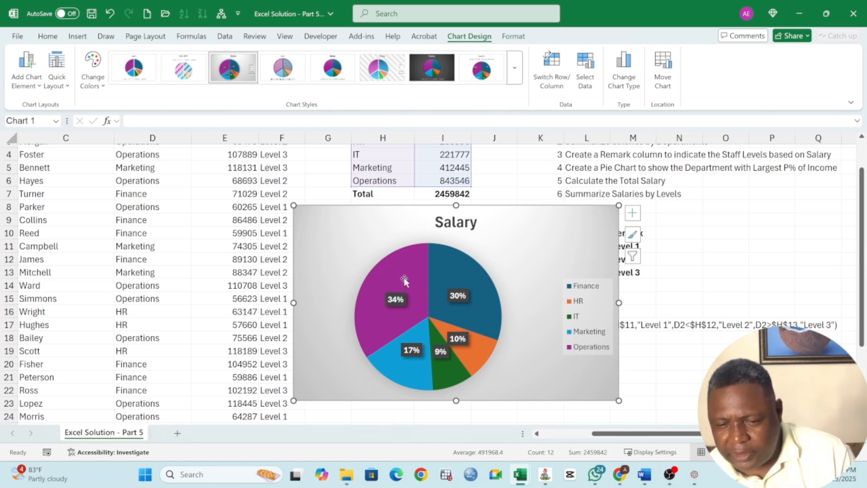
Inspect the Operations slice of the pie chart and shrink the chart so it ends at row 20, clear of the salary threshold table.
mouse_move(404, 281)
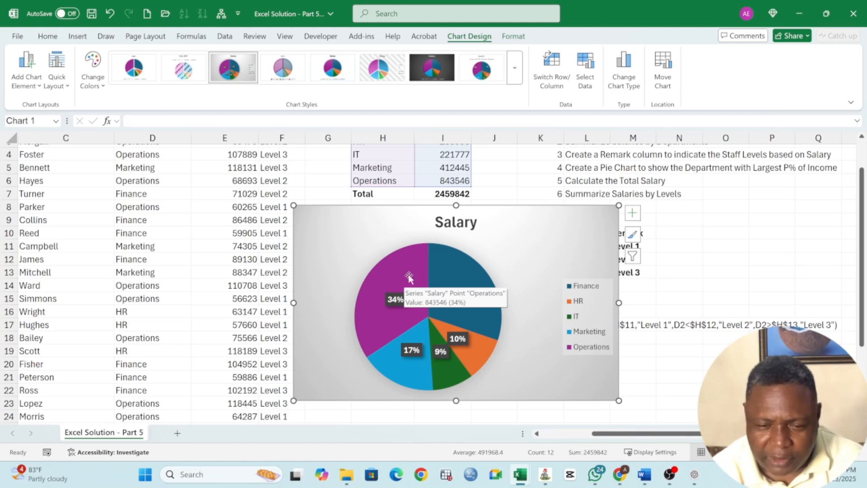
click(409, 284)
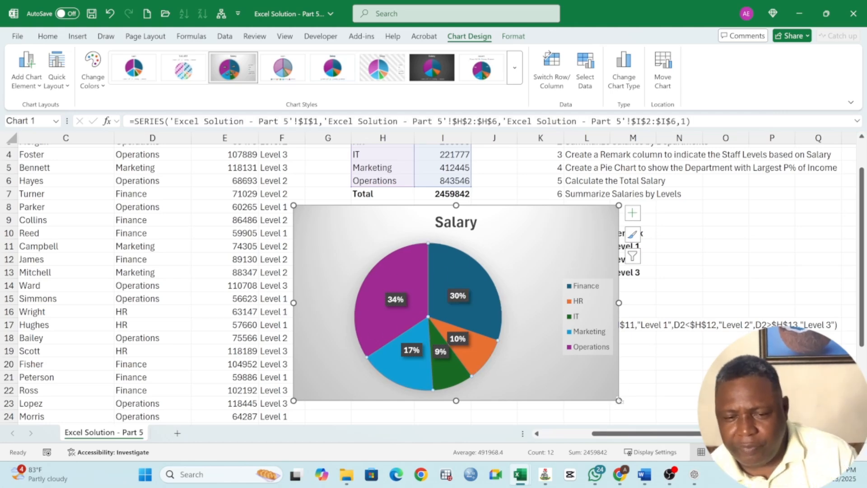
drag(618, 400, 555, 368)
drag(443, 403, 443, 390)
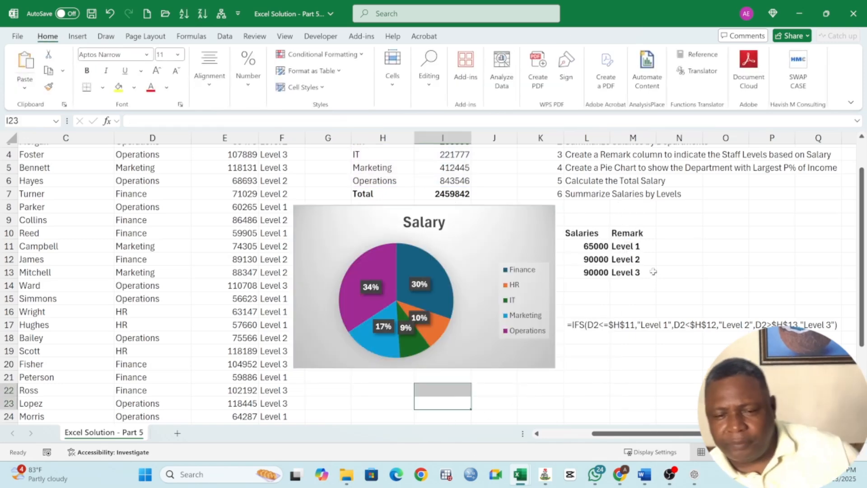
Total the Salary column with AutoSum in E32, directly below the last employee's salary.
click(585, 171)
scroll(371, 271, down, 5)
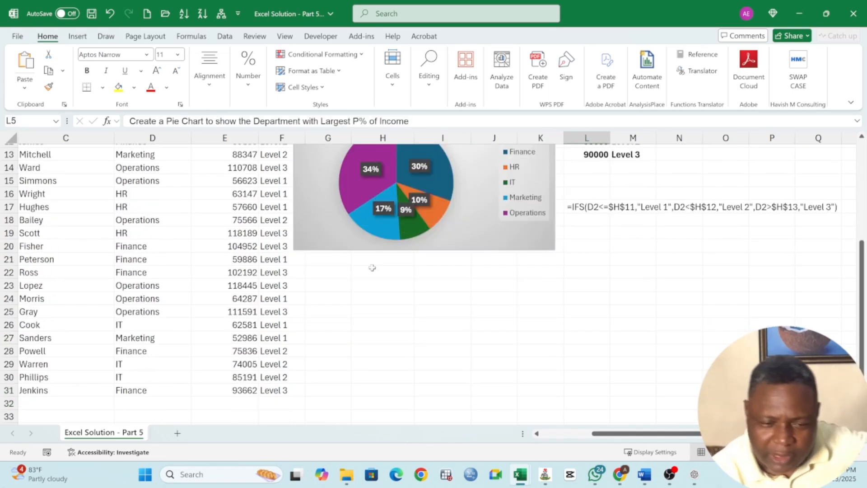
click(241, 324)
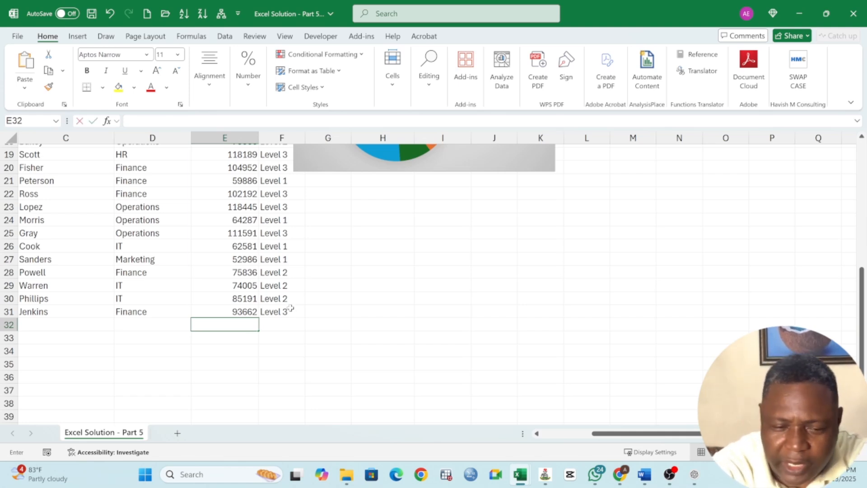
key(alt+equal)
key(Return)
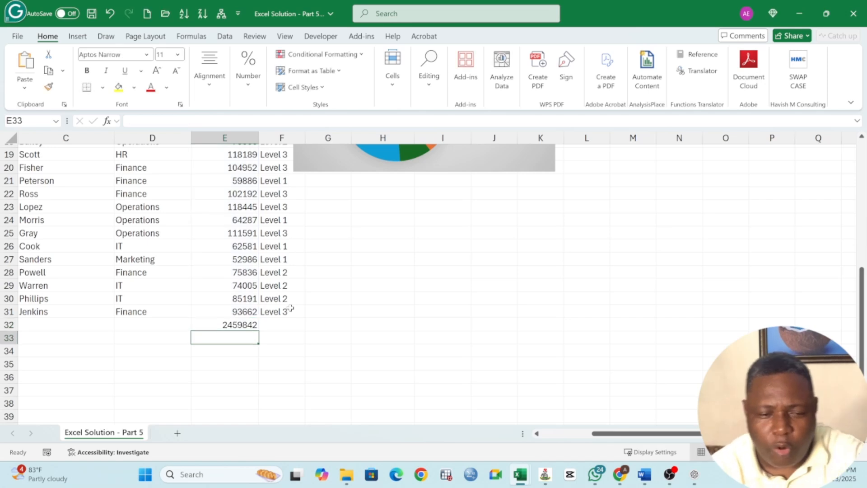
Format the total salary in E32 as bold with the comma number style.
click(238, 323)
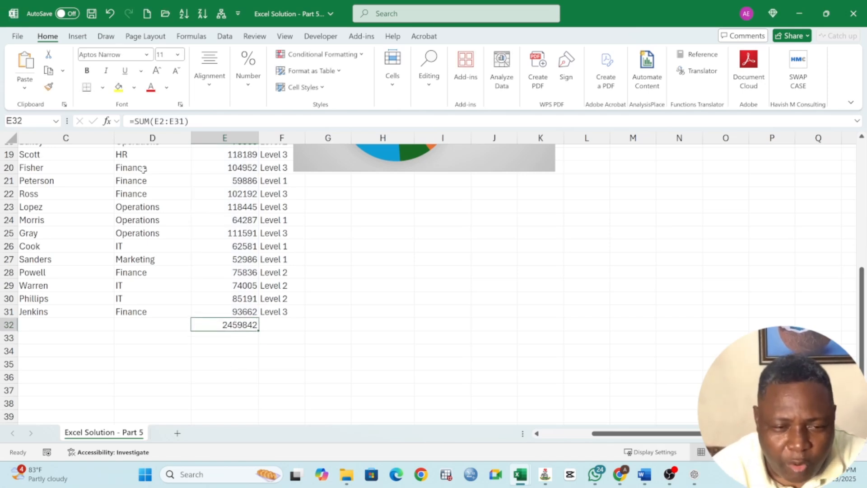
click(87, 71)
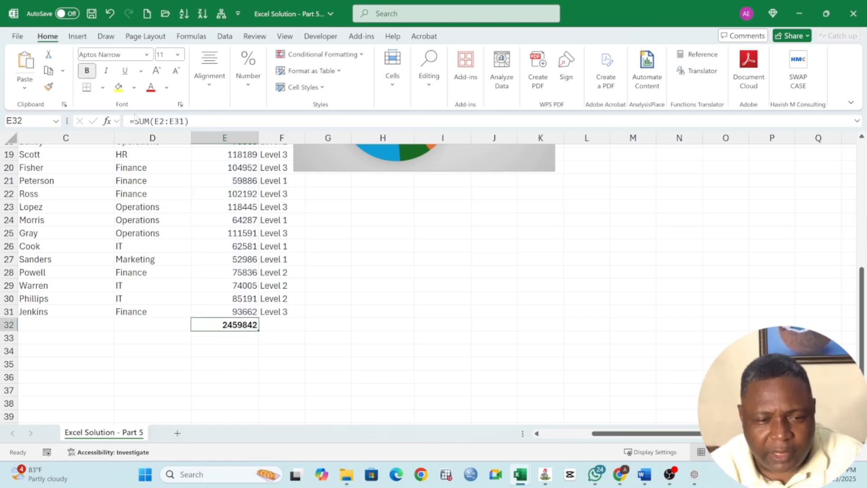
click(239, 89)
click(279, 139)
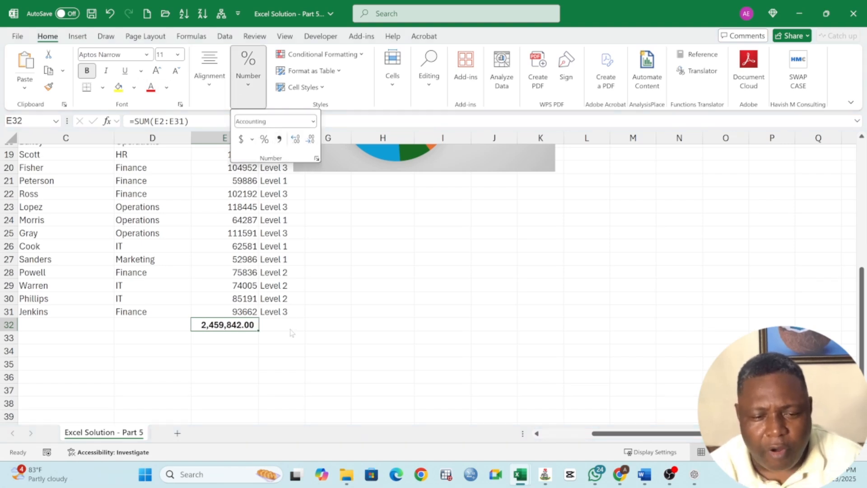
click(292, 335)
click(246, 347)
click(237, 324)
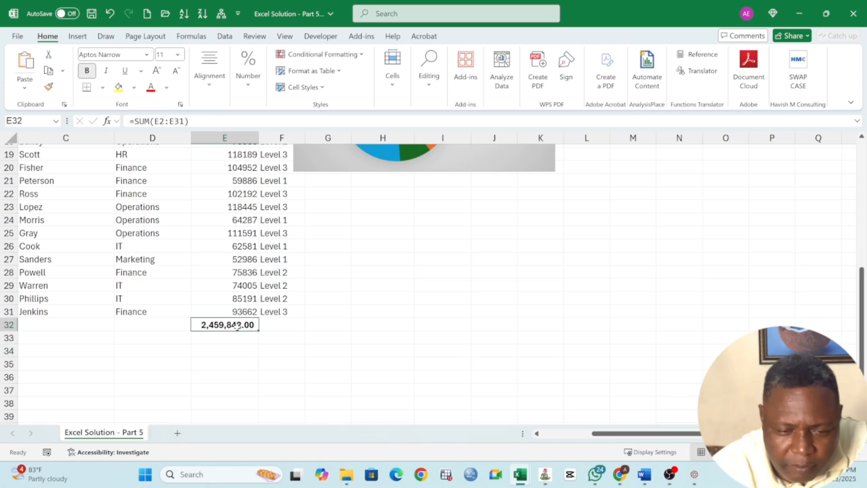
Read instructions L6 and L7 and start a GROUPBY formula in H22, below the pie chart, with the Level range F1:F31 as row fields.
scroll(247, 333, up, 6)
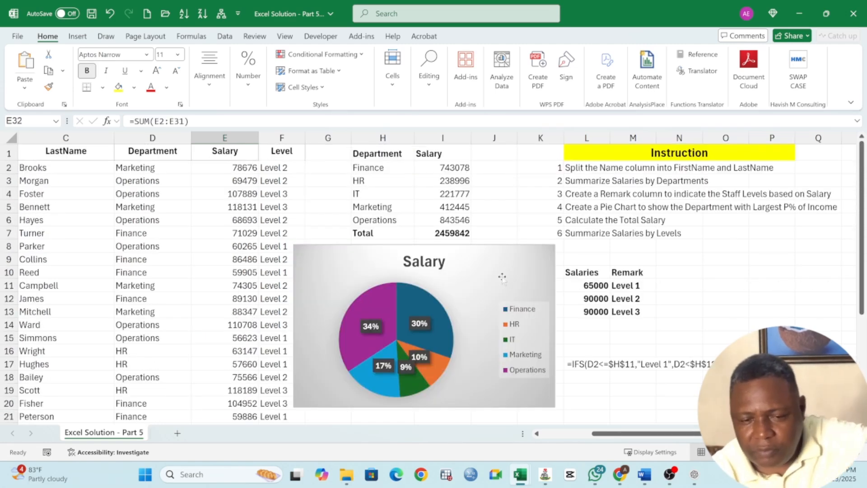
click(584, 220)
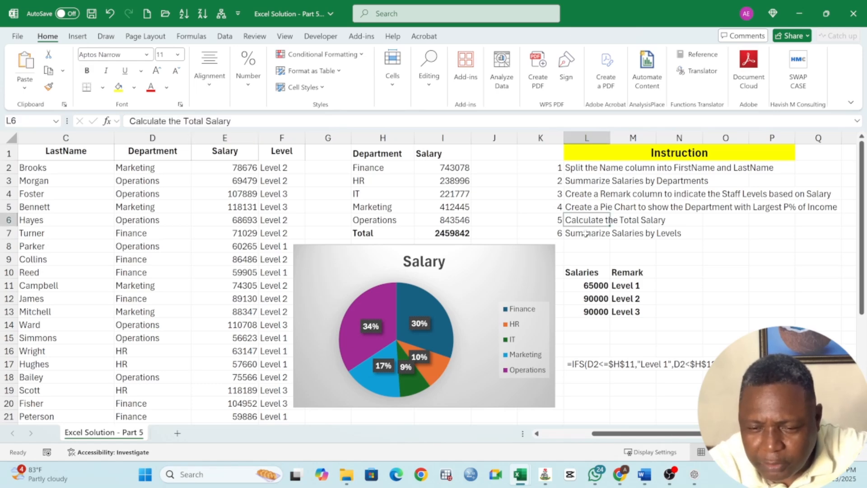
click(587, 233)
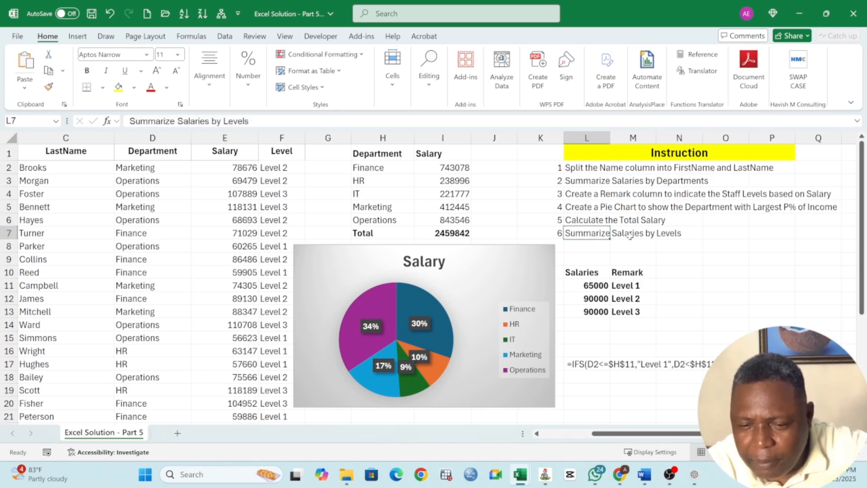
scroll(481, 300, down, 2)
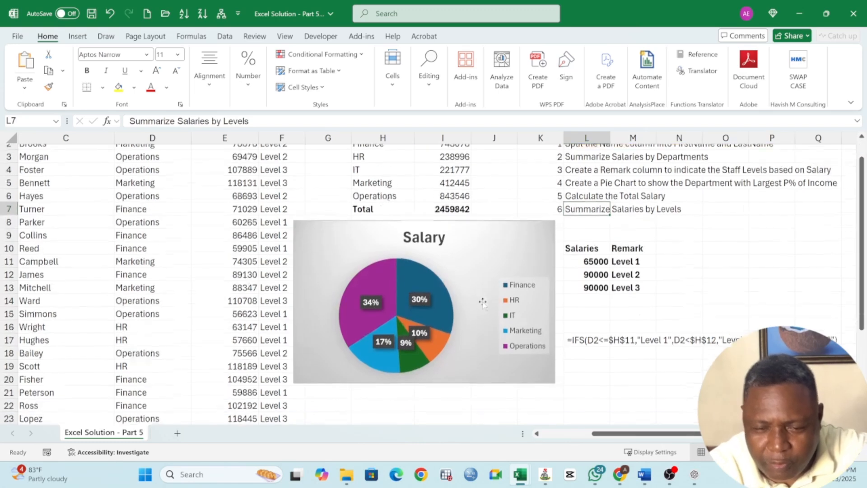
click(371, 350)
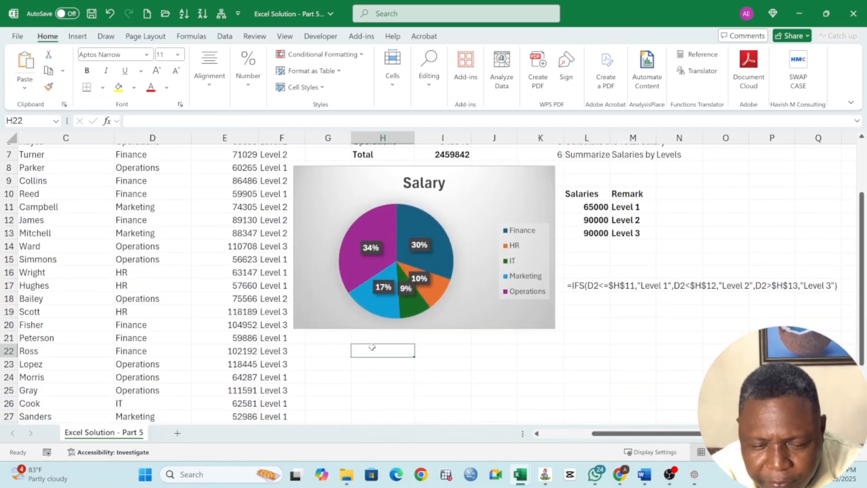
text(=GROU)
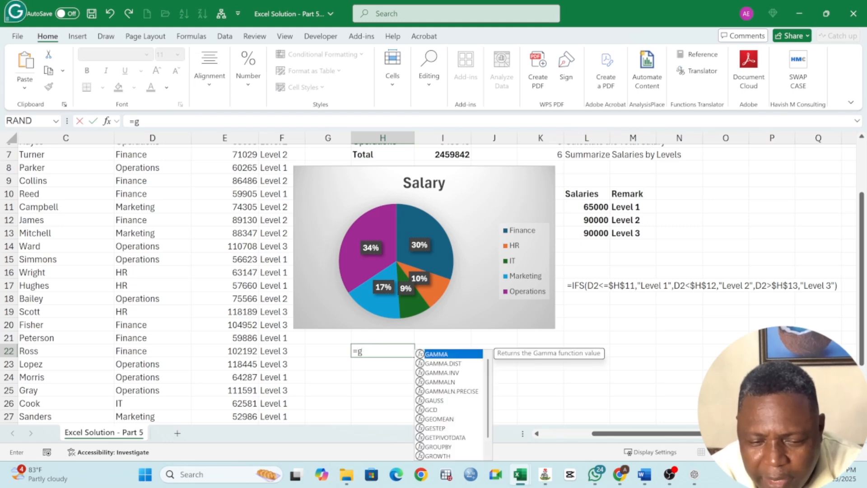
text(PBY)
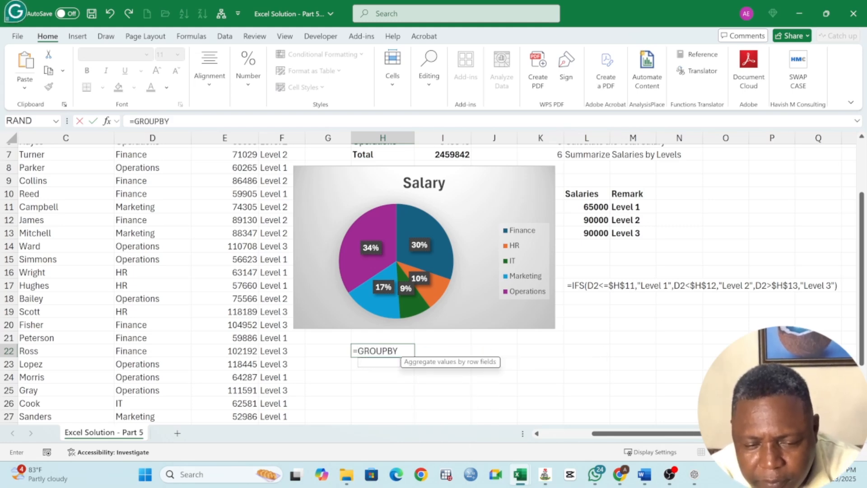
text(()
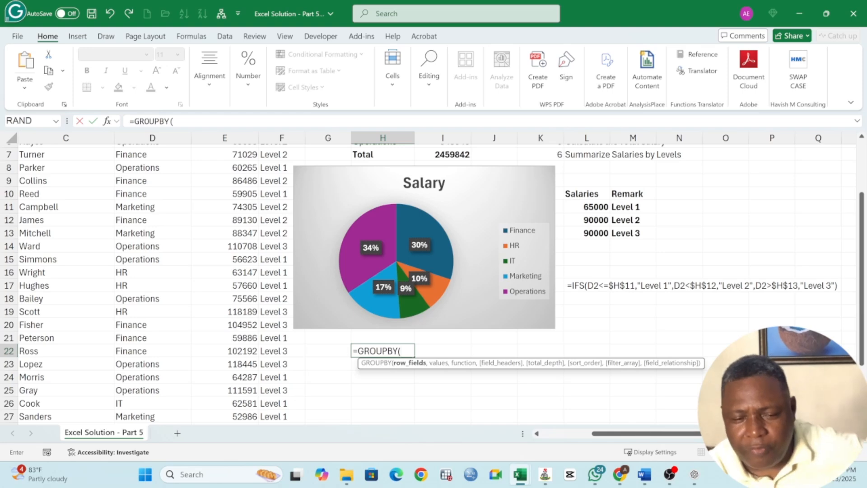
scroll(255, 233, up, 2)
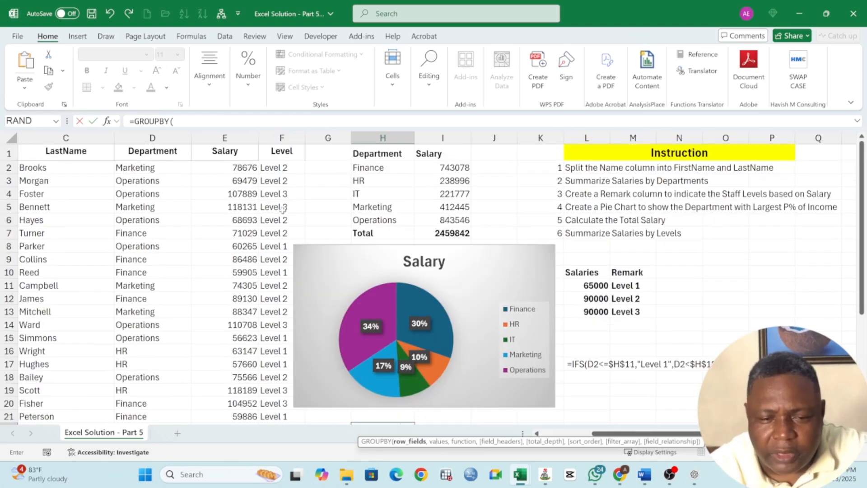
drag(279, 155, 280, 387)
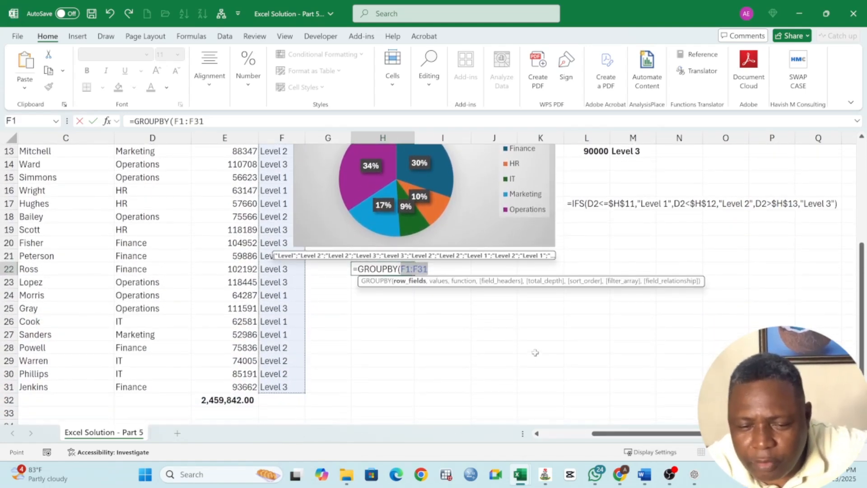
text(,)
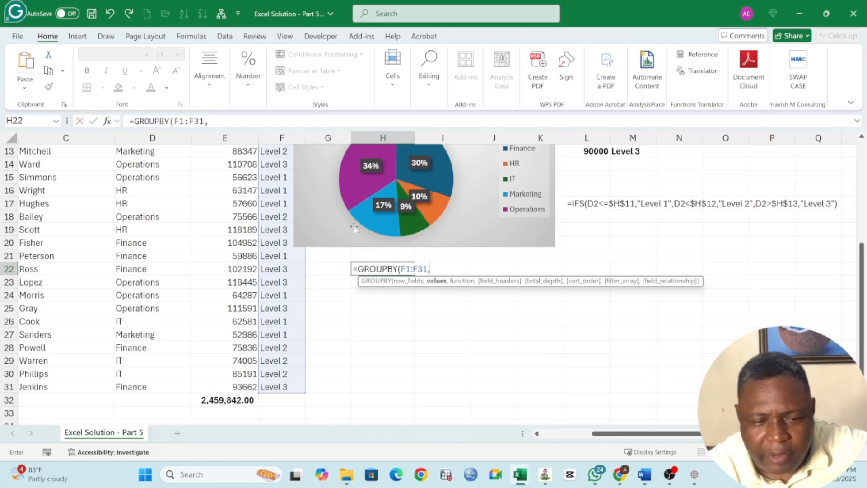
Complete the GROUPBY formula with Salary range E1:E31 as values, SUM as the function and field headers set to 3 - Yes and show.
scroll(243, 222, up, 4)
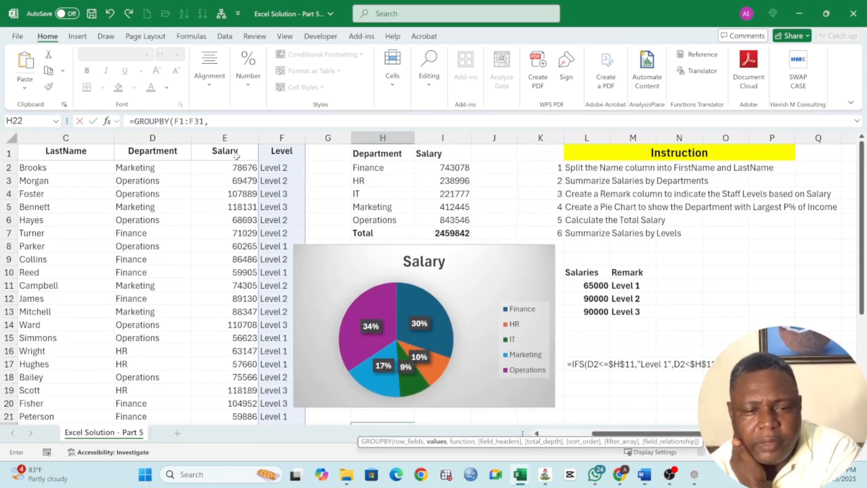
drag(238, 154, 236, 385)
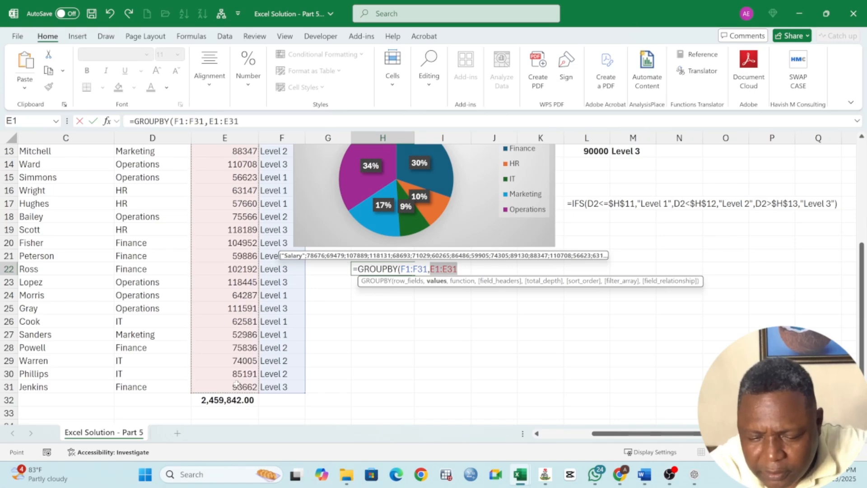
text(,)
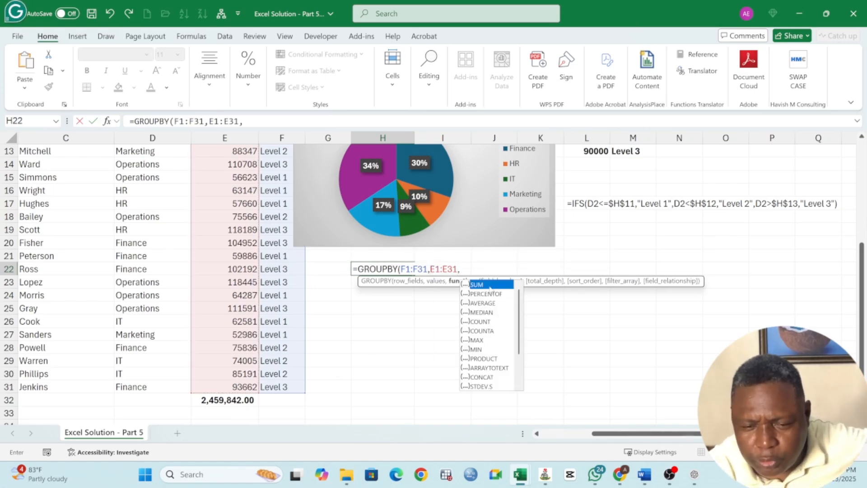
double_click(479, 284)
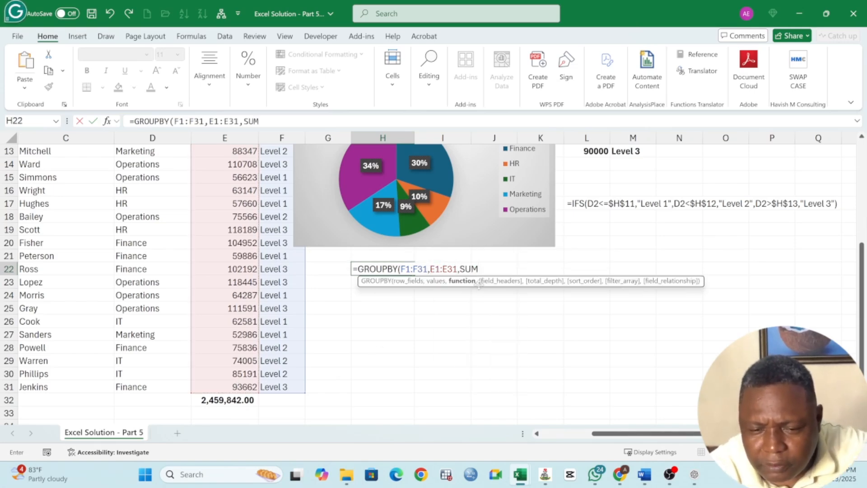
text(,)
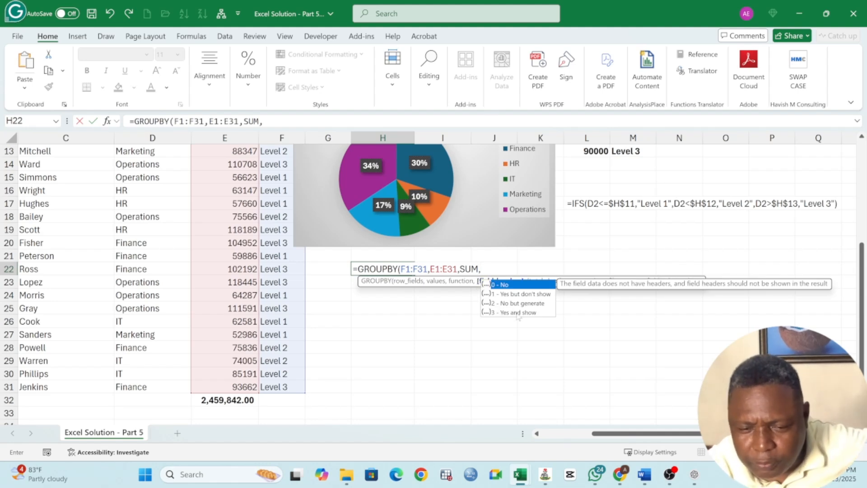
double_click(516, 312)
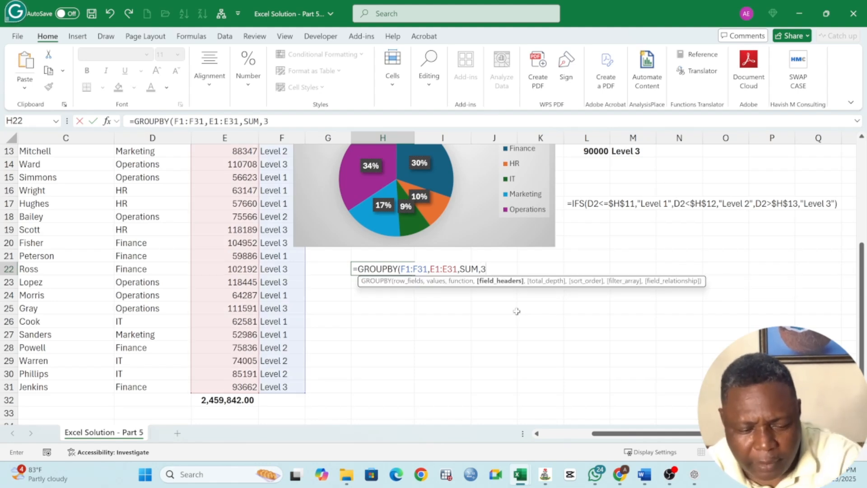
key(Return)
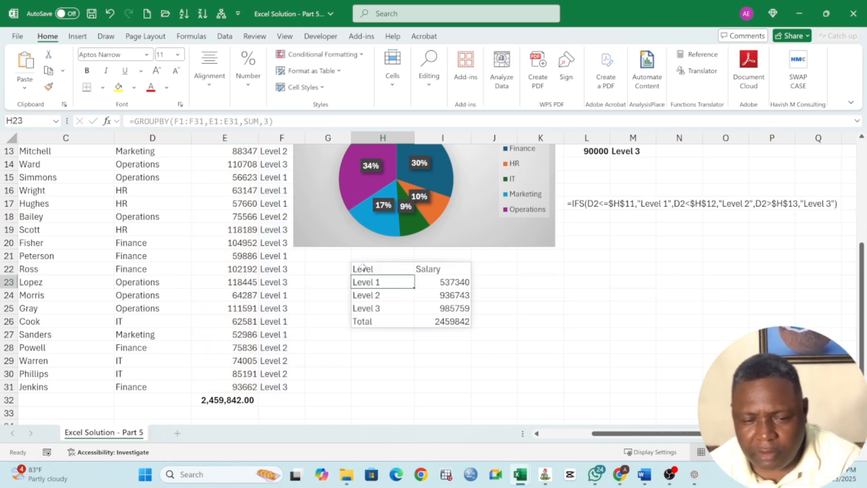
Review the level summary in H22:I25 and check the work against the six listed instructions in L2:L7.
drag(367, 270, 447, 309)
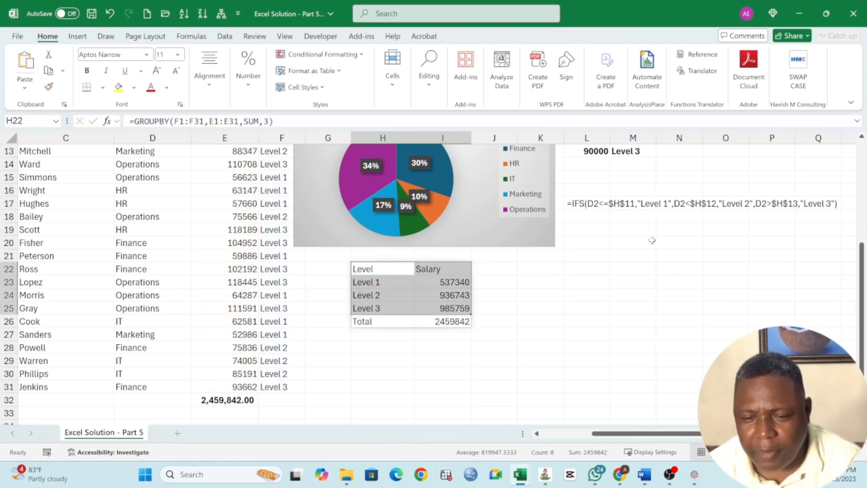
scroll(655, 241, up, 3)
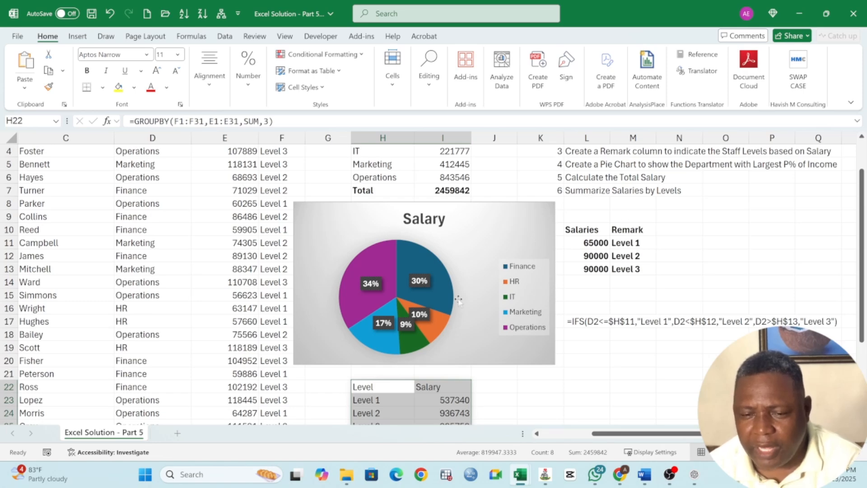
scroll(515, 346, up, 1)
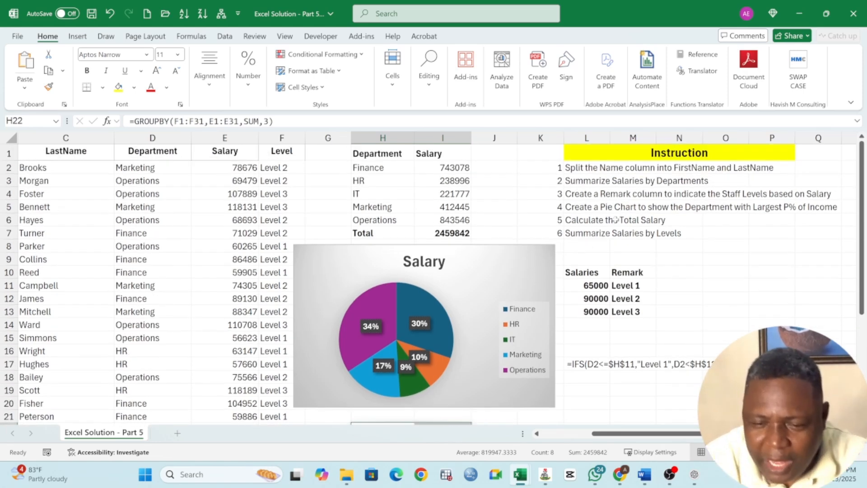
drag(578, 168, 641, 234)
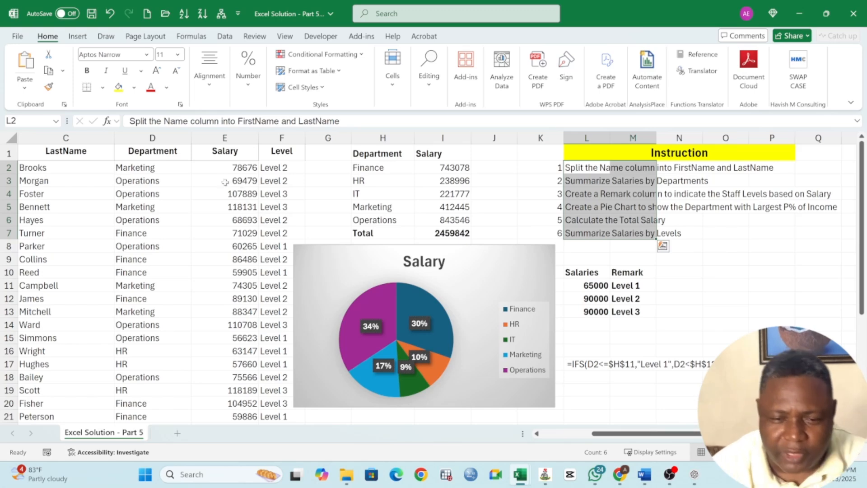